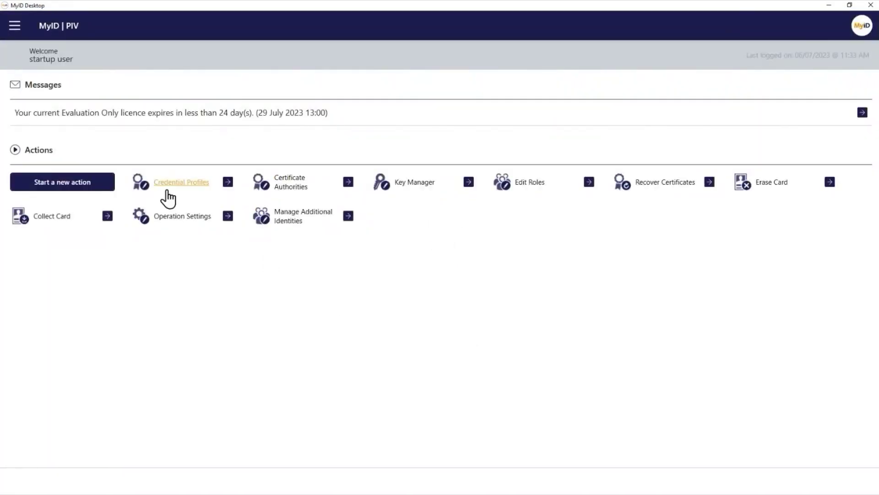
# Open the SoftCert credential profile for modification
pyautogui.click(179, 183)
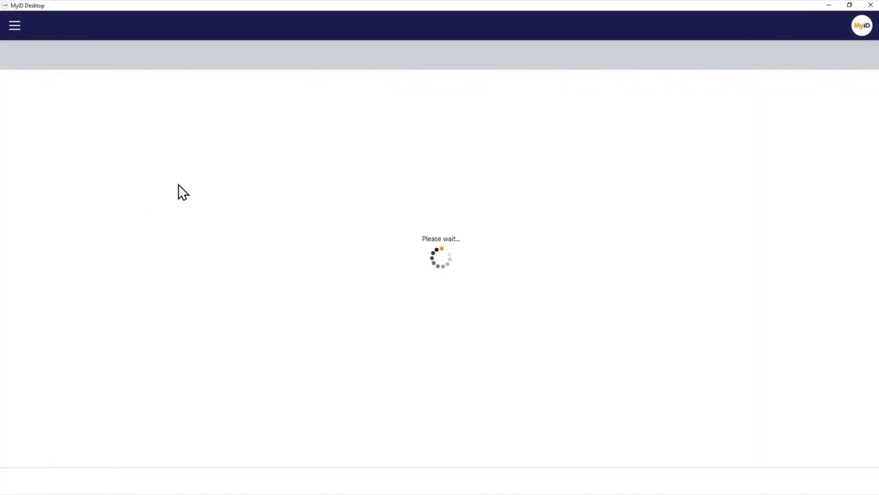
pyautogui.click(132, 114)
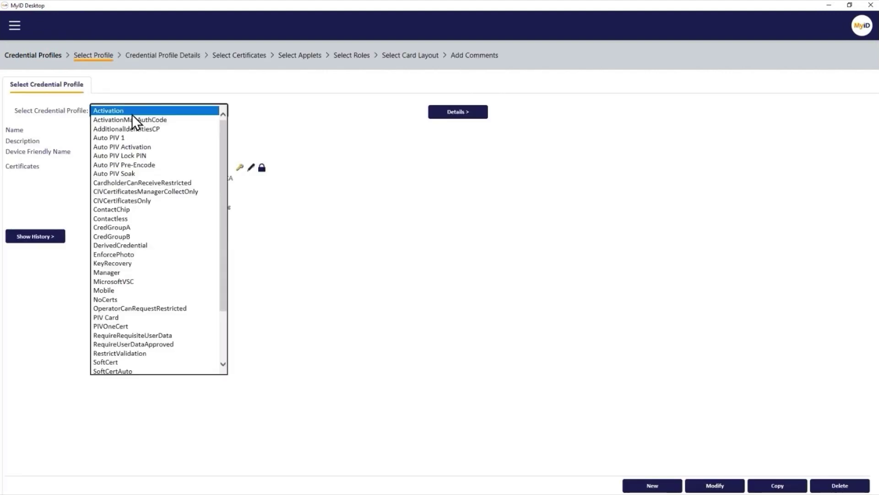
pyautogui.click(115, 364)
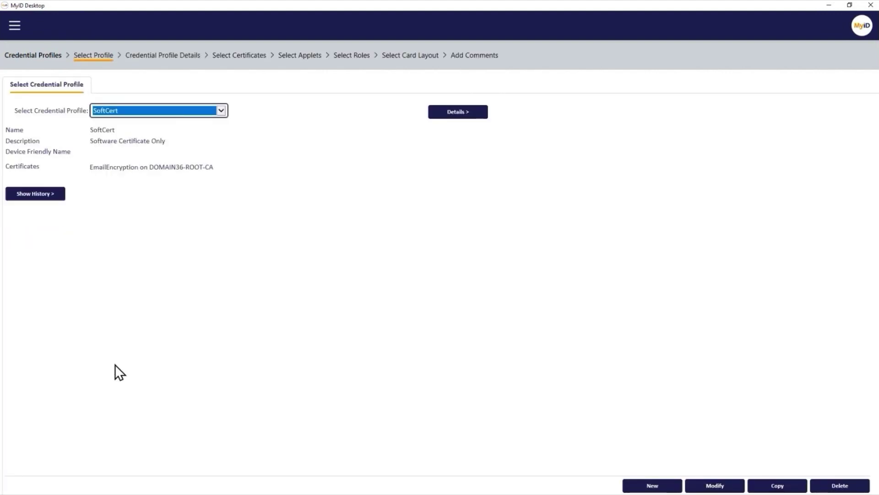
pyautogui.click(720, 487)
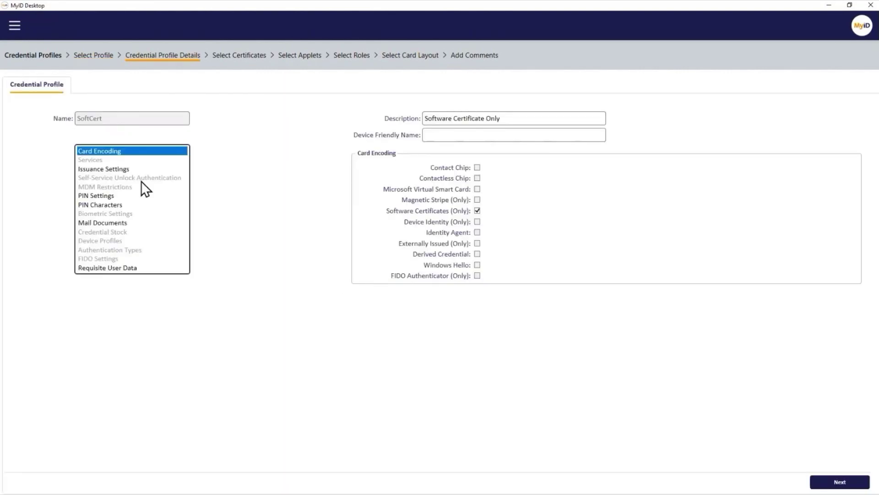
# Review SoftCert's issuance settings, PIN settings and mail documents, including the transport document choices, and return to the dashboard without saving
pyautogui.click(103, 169)
pyautogui.click(102, 197)
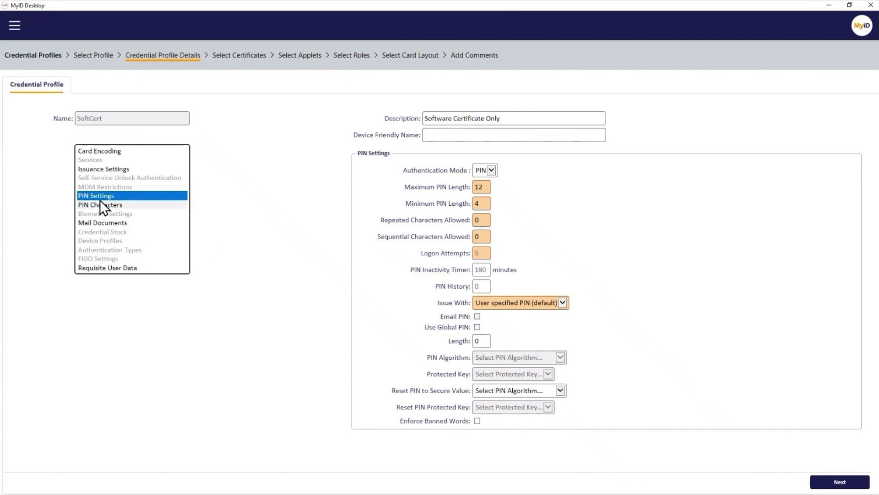
pyautogui.click(107, 222)
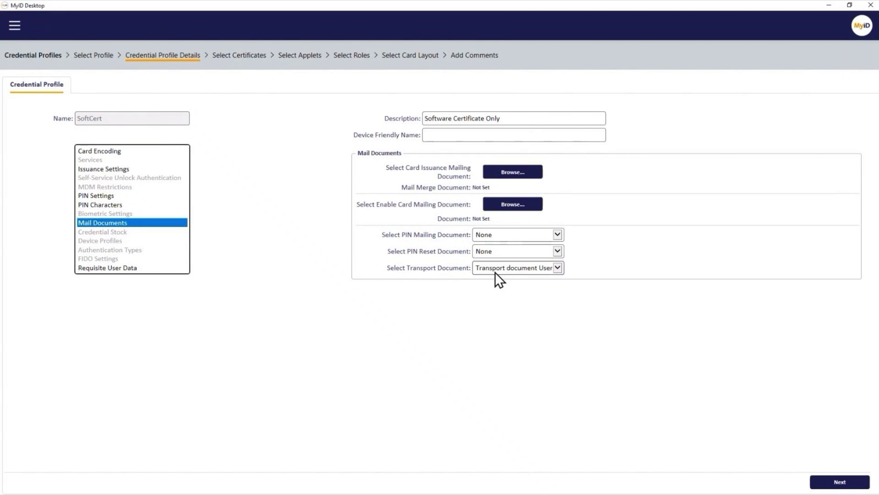
pyautogui.click(522, 271)
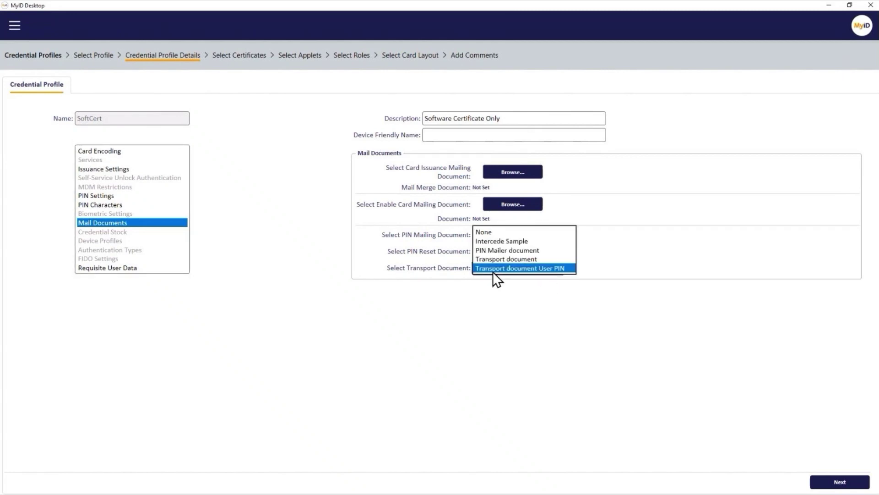
pyautogui.click(620, 301)
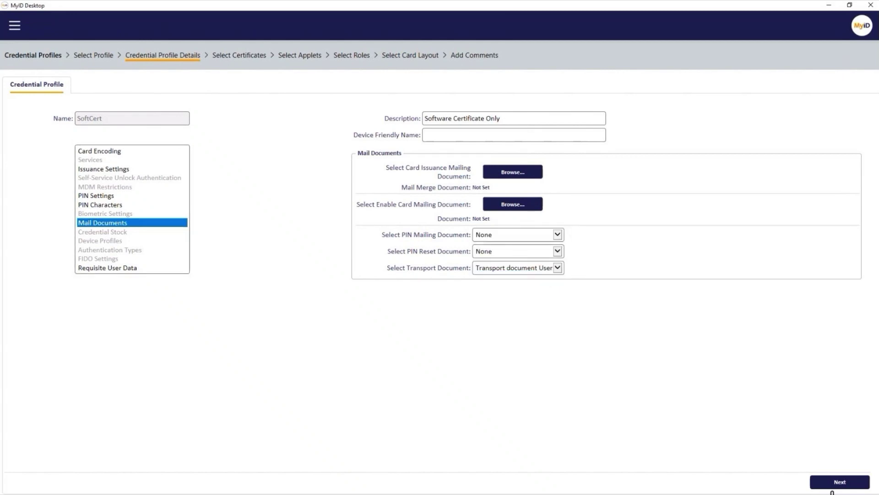
pyautogui.click(21, 29)
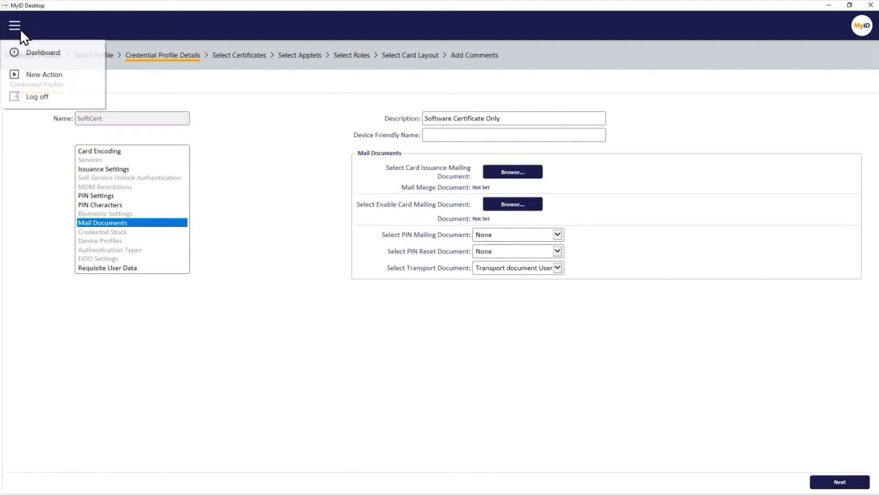
pyautogui.click(36, 53)
pyautogui.click(481, 316)
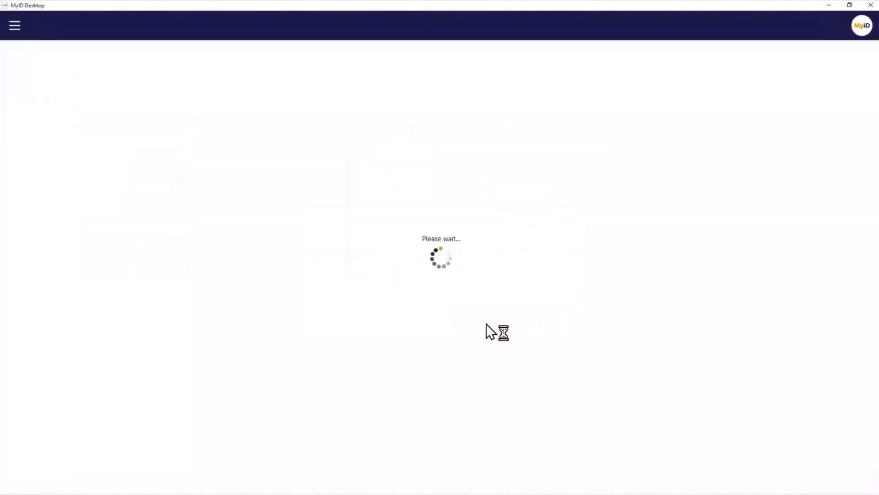
# Open the SoftCertAuto credential profile for modification
pyautogui.click(188, 182)
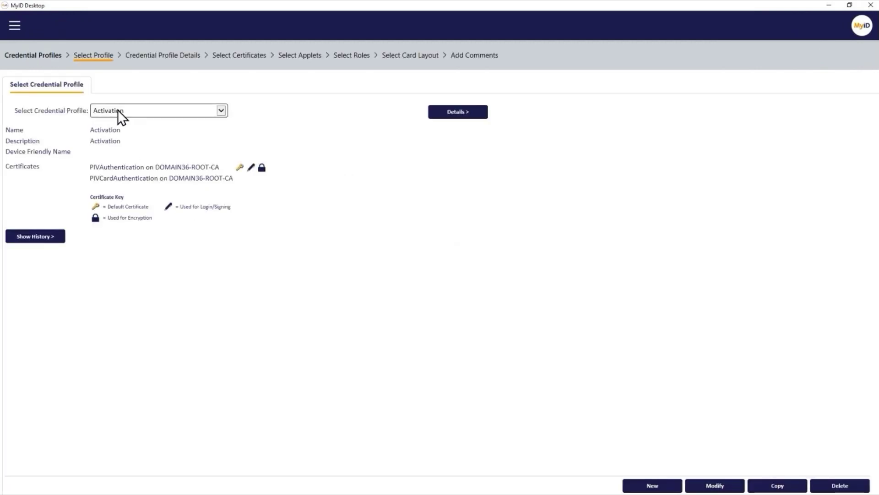
pyautogui.click(117, 110)
pyautogui.click(131, 371)
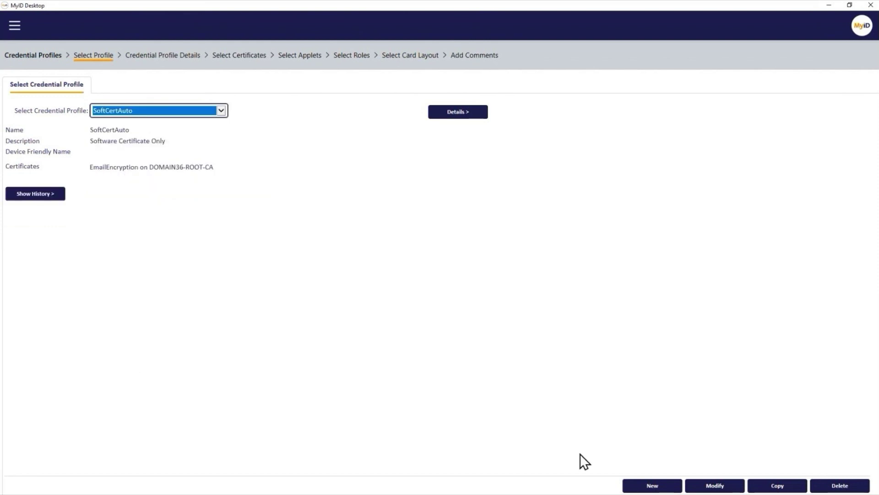
pyautogui.click(728, 489)
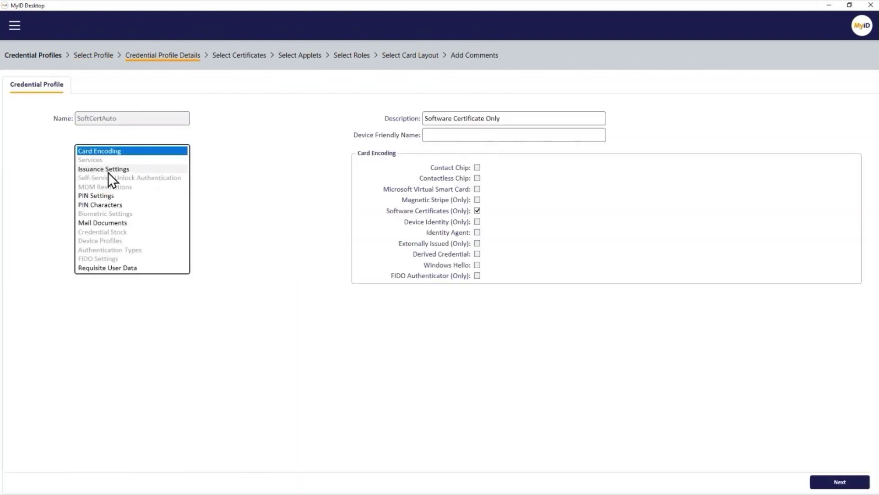
# Review the issuance settings, PIN settings and mail documents of the SoftCertAuto profile
pyautogui.click(109, 169)
pyautogui.click(106, 196)
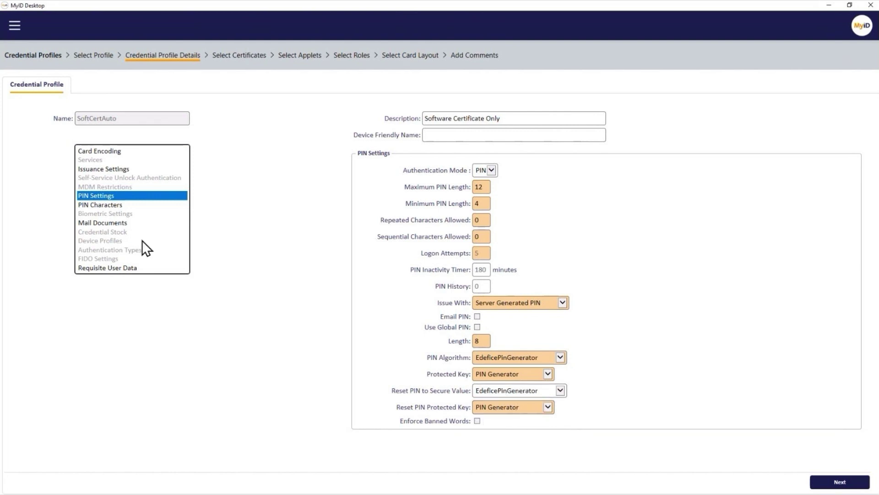
pyautogui.click(114, 223)
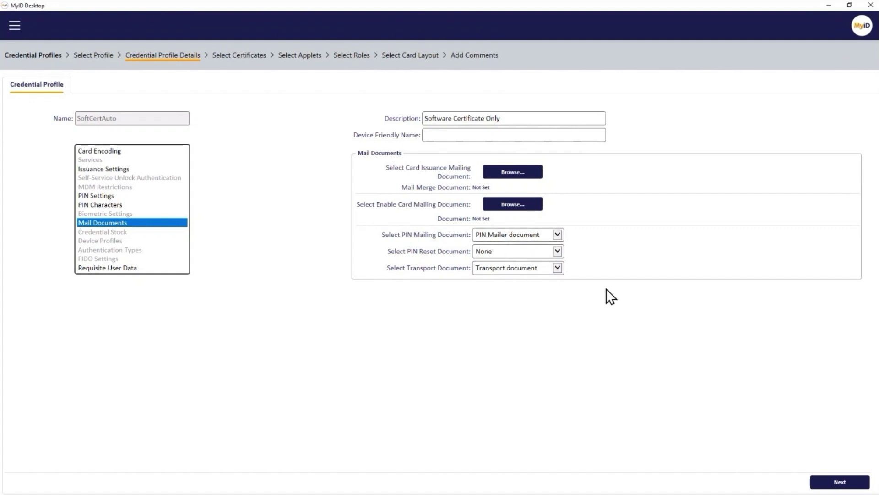
# Examine the storage method options for SoftCertAuto's EmailEncryption certificate, and close MyID Desktop without saving
pyautogui.click(837, 481)
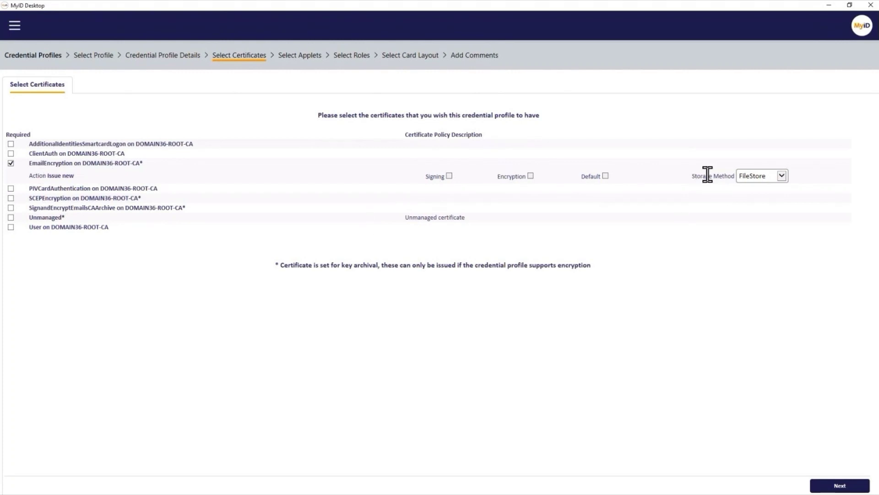
pyautogui.click(780, 177)
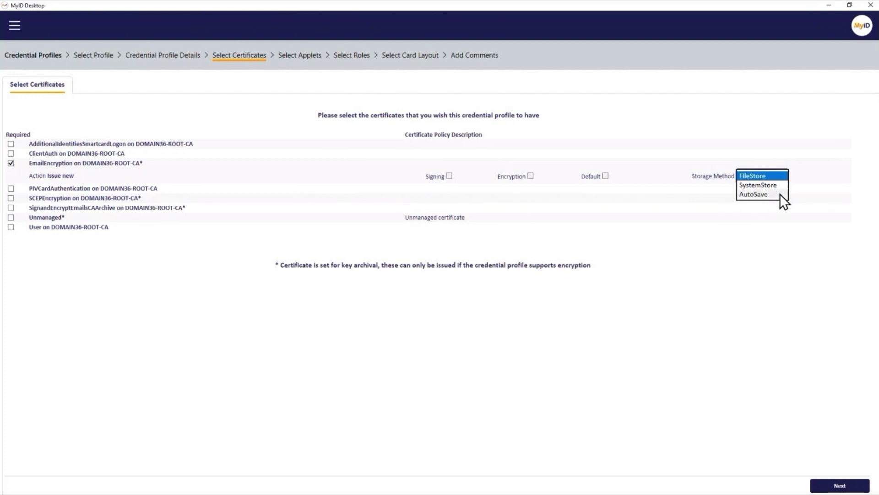
pyautogui.click(815, 194)
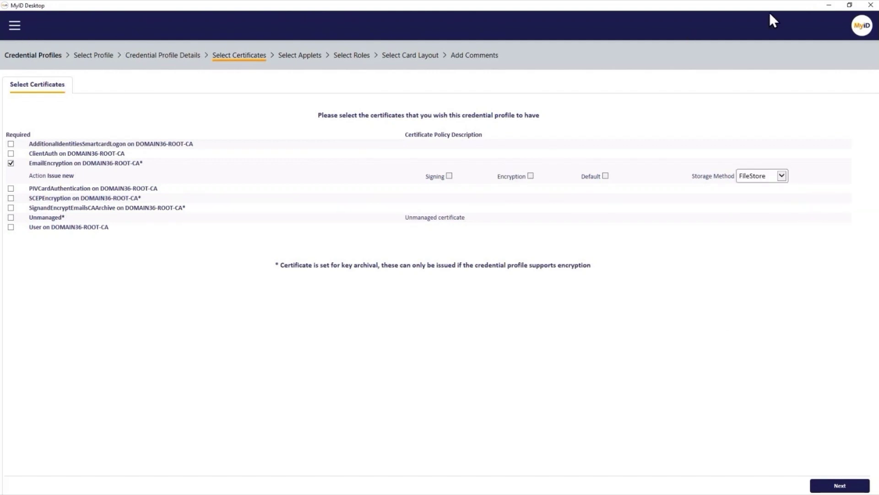
pyautogui.click(871, 5)
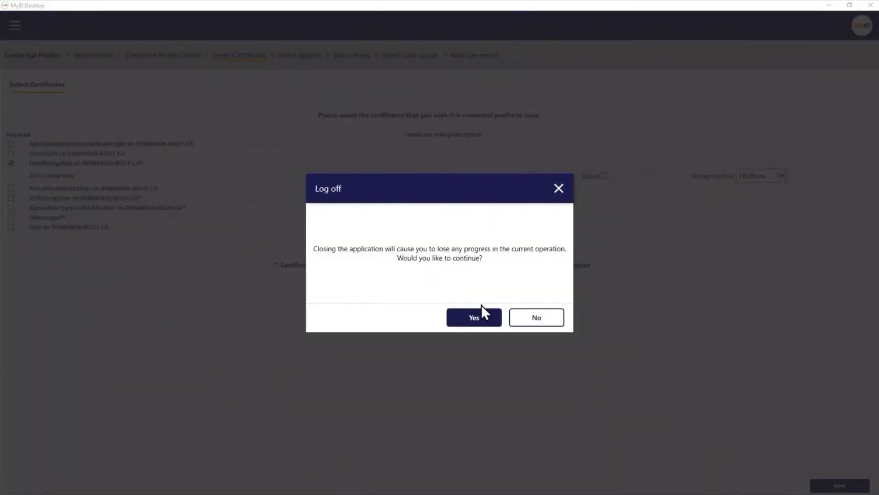
pyautogui.click(481, 319)
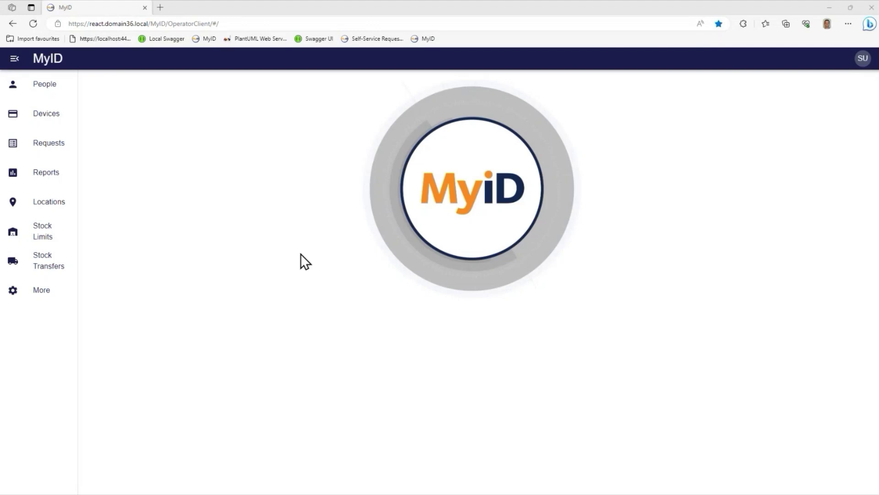
# Switch to the MyID Operator Client in full screen, search all people and open the record of the cardholder in the Marketting group
pyautogui.click(259, 14)
pyautogui.press('F11')
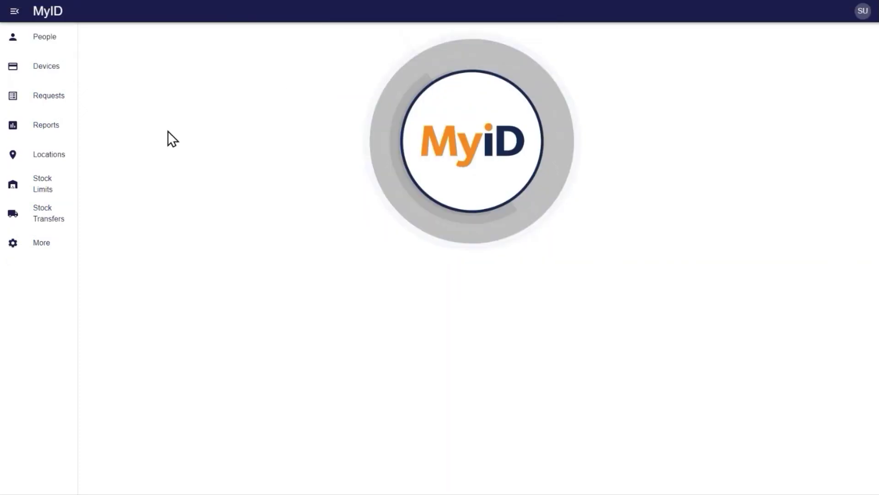
pyautogui.click(53, 46)
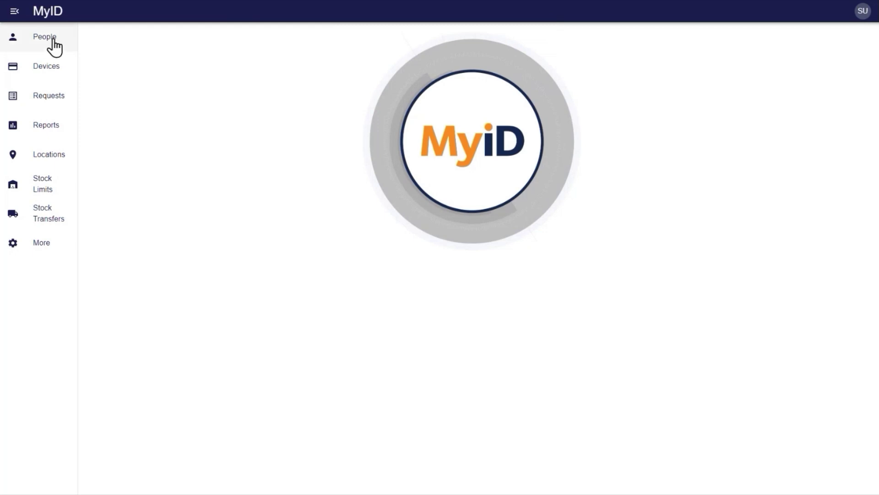
pyautogui.click(241, 91)
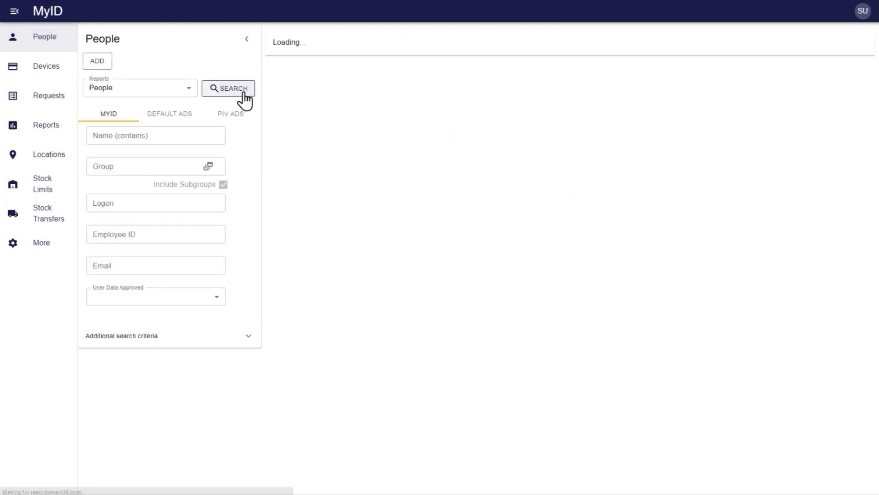
pyautogui.click(339, 185)
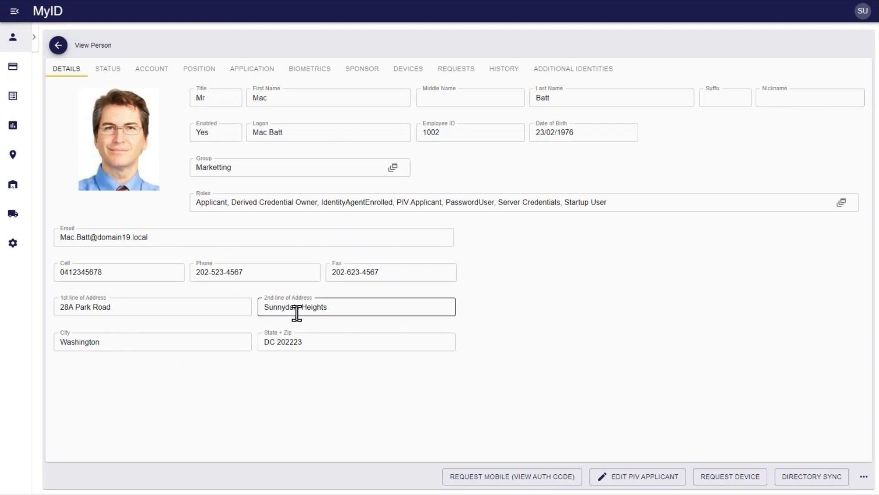
# Request a device for this person using the SoftCert credential profile and save the request
pyautogui.click(747, 479)
pyautogui.click(186, 101)
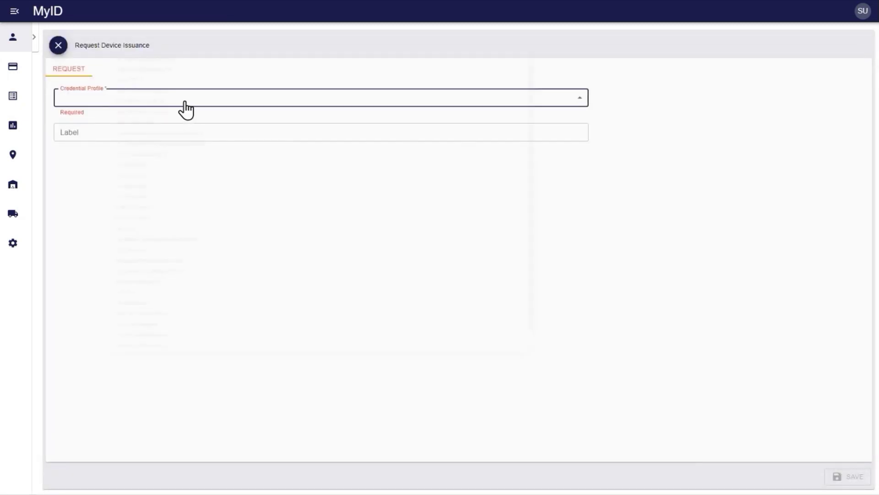
pyautogui.click(99, 397)
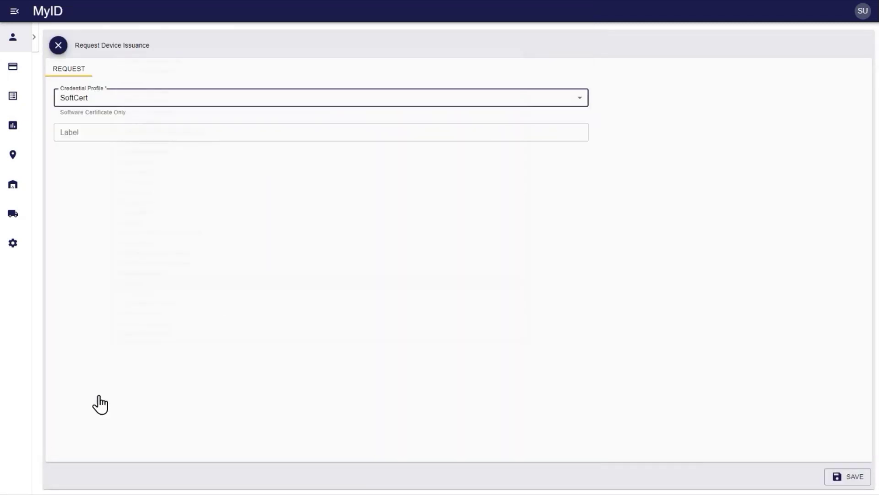
pyautogui.click(841, 481)
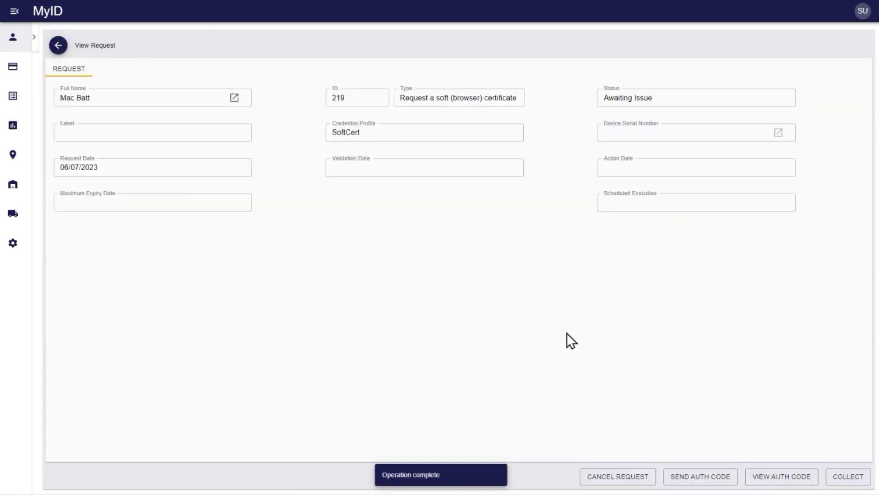
# Start collecting the requested soft certificate, and enter and verify the certificate password
pyautogui.click(853, 477)
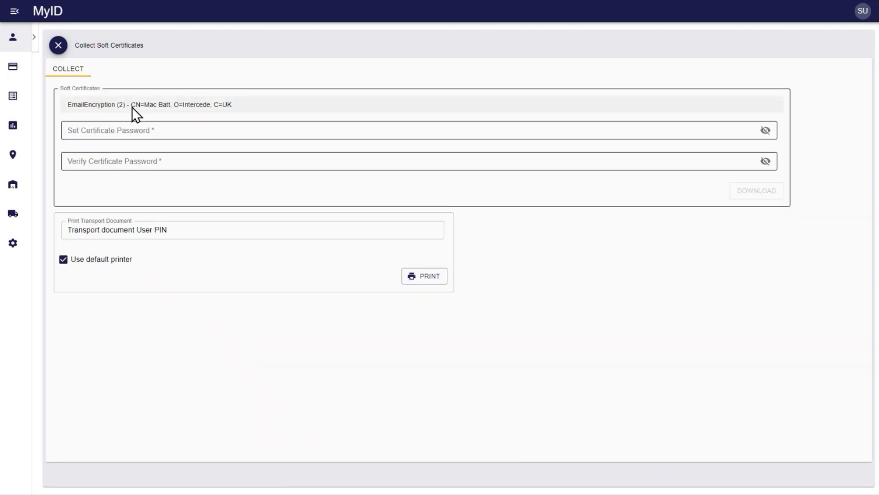
pyautogui.click(128, 134)
pyautogui.write('••••••••')
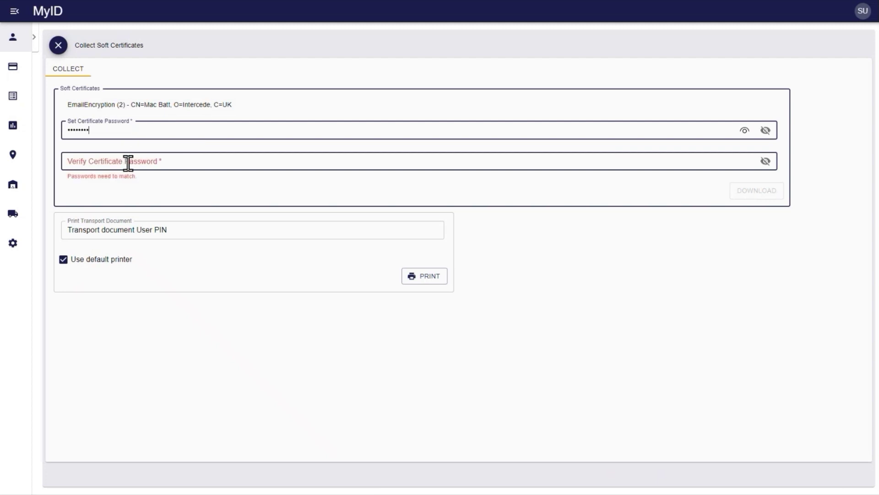
pyautogui.click(129, 164)
pyautogui.hotkey('ctrl', 'v')
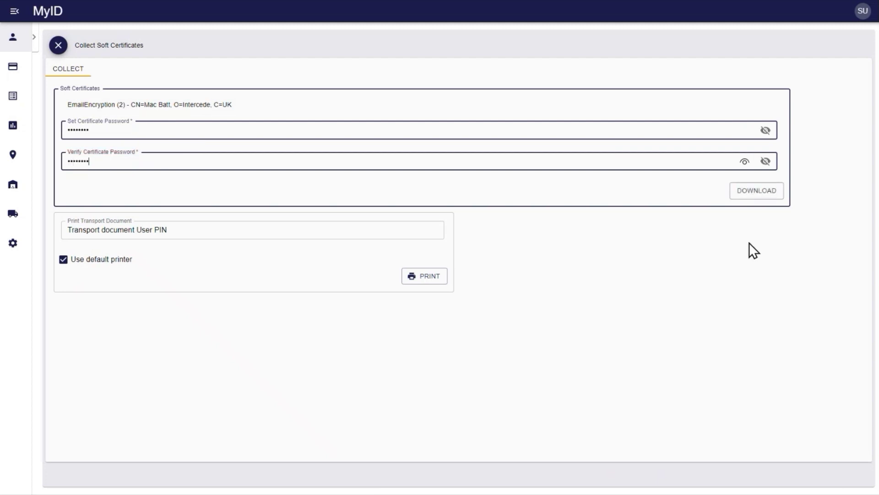
# Start downloading the EmailEncryption certificate and browse to the Certificates folder on the C: drive as its destination
pyautogui.click(755, 198)
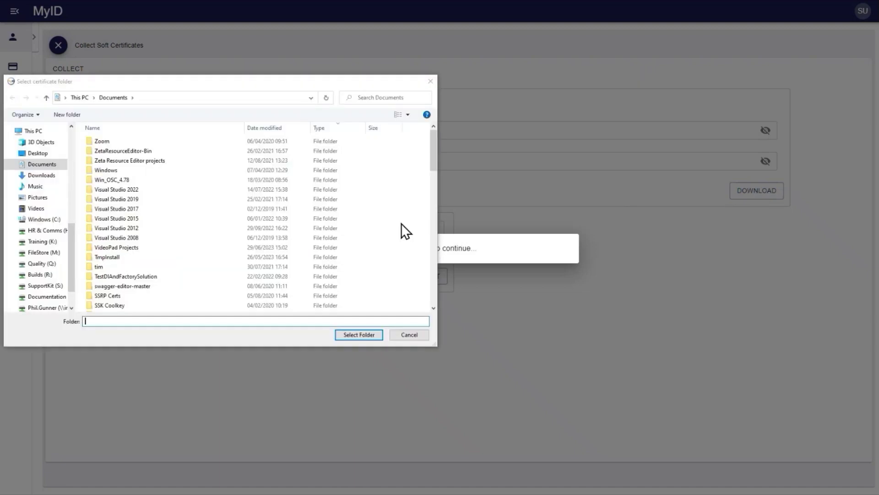
pyautogui.click(55, 221)
pyautogui.click(111, 191)
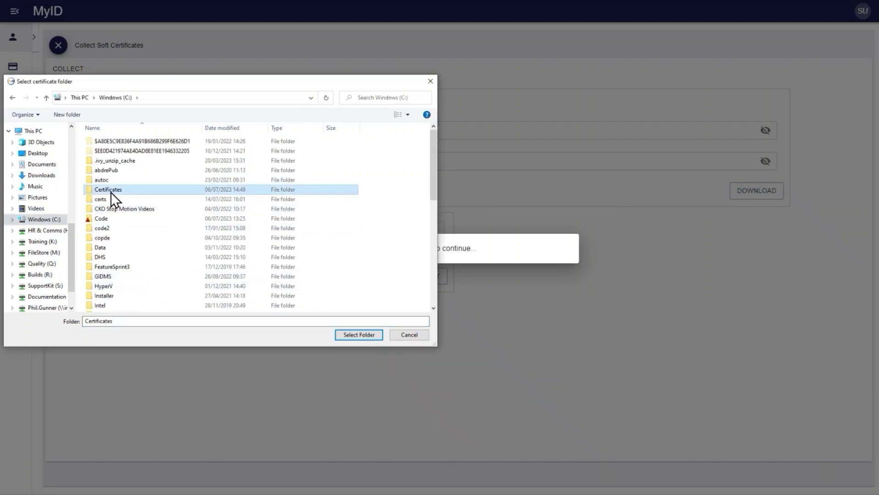
pyautogui.doubleClick(111, 191)
# Create a subfolder named after the cardholder's first name inside Certificates and save the downloaded EmailEncryption certificate in it
pyautogui.rightClick(115, 166)
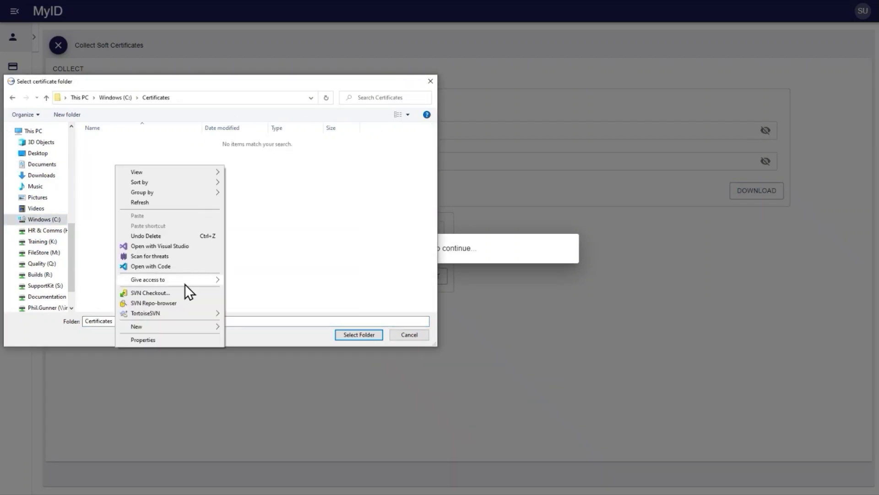
pyautogui.moveTo(191, 328)
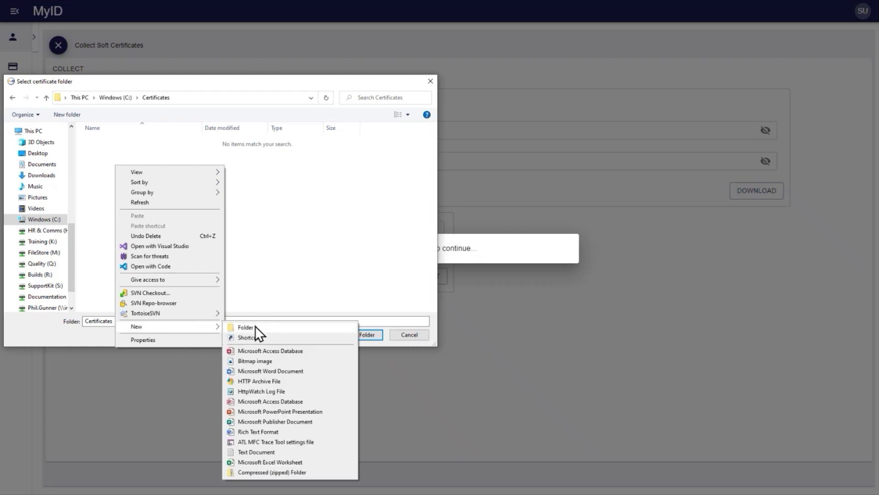
pyautogui.click(254, 327)
pyautogui.write('MAc')
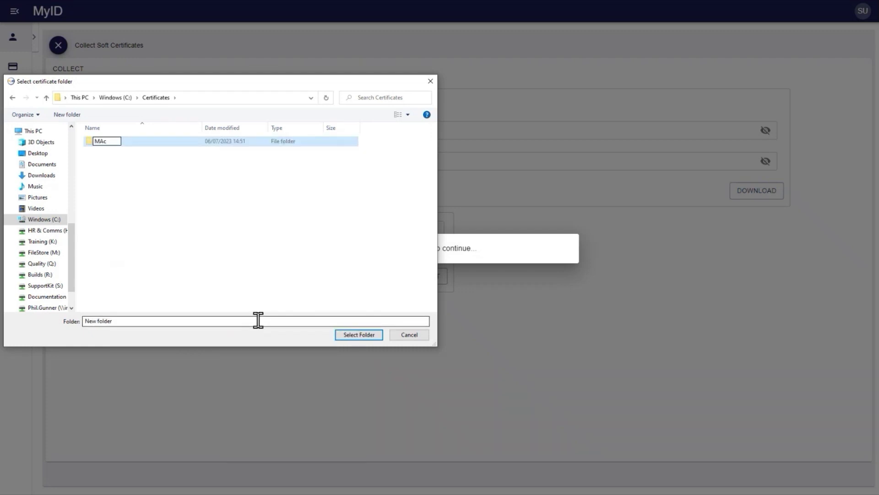
pyautogui.press('Return')
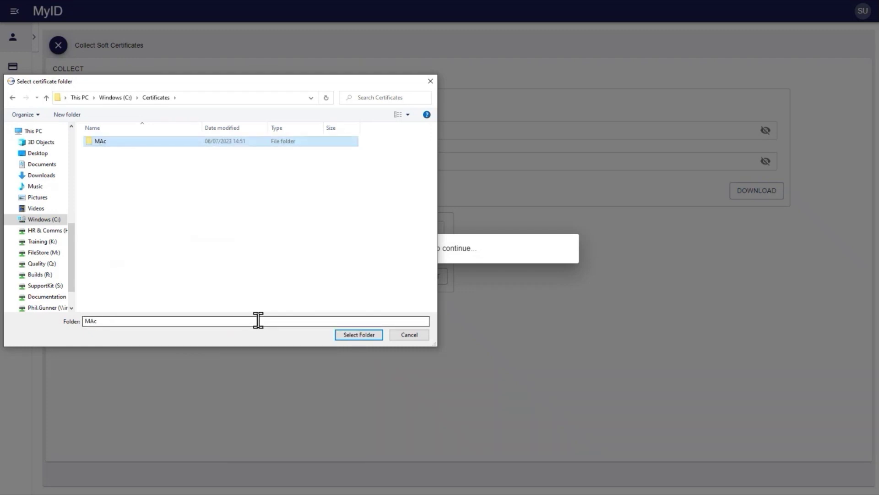
pyautogui.press('Return')
pyautogui.click(346, 334)
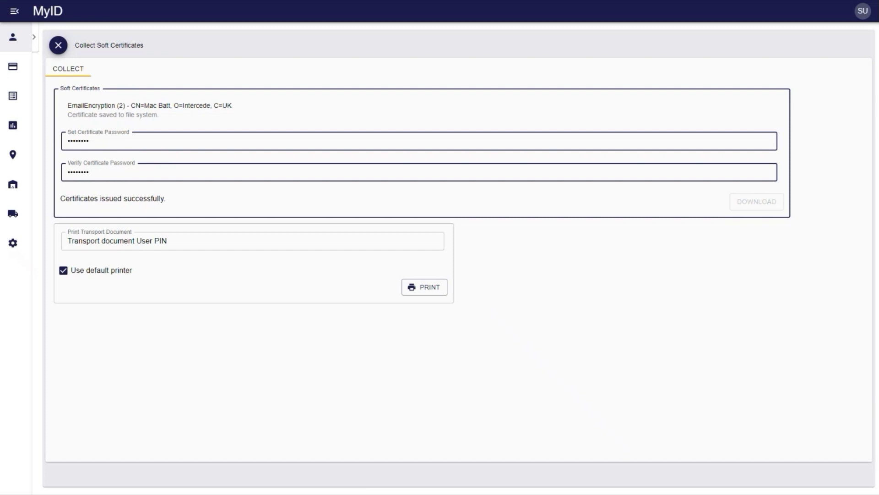
# Switch to File Explorer, go to the cardholder's new certificate subfolder and open the saved EmailEncryption PFX file
pyautogui.moveTo(467, 94); pyautogui.dragTo(123, 100)
pyautogui.doubleClick(220, 193)
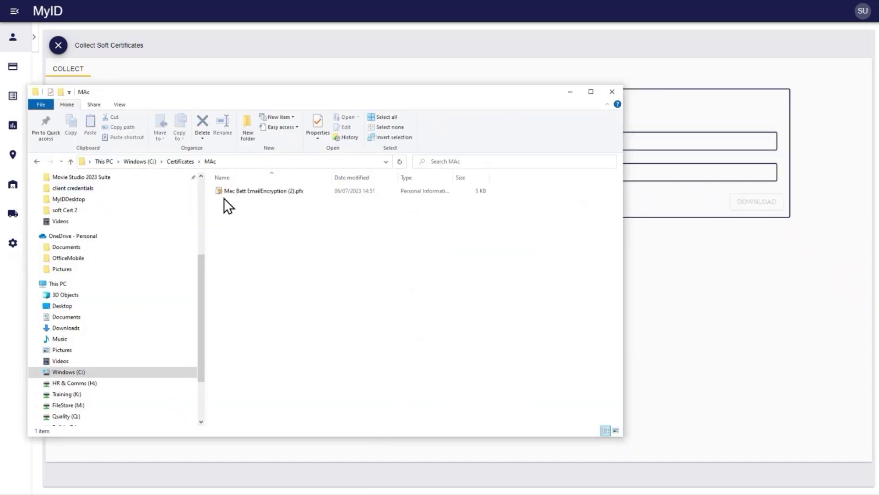
pyautogui.doubleClick(281, 193)
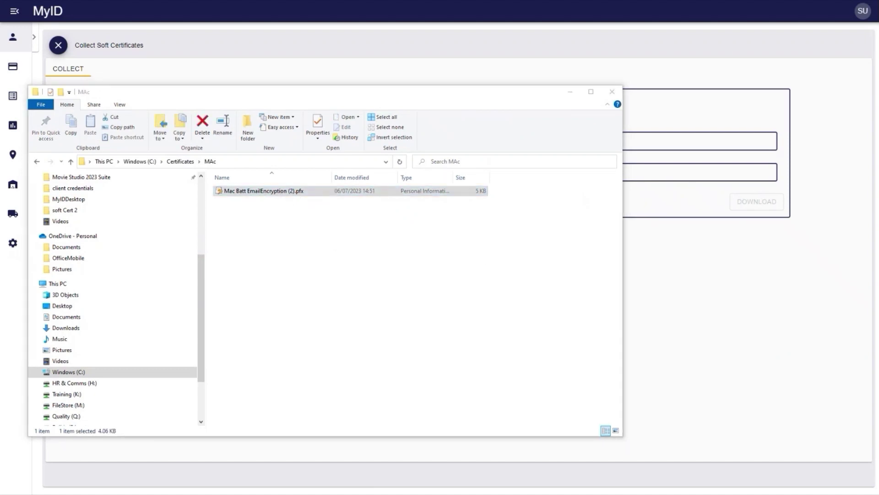
# Go through the Certificate Import Wizard for the PFX file, enter the private key password, and cancel at the certificate store choice
pyautogui.click(422, 316)
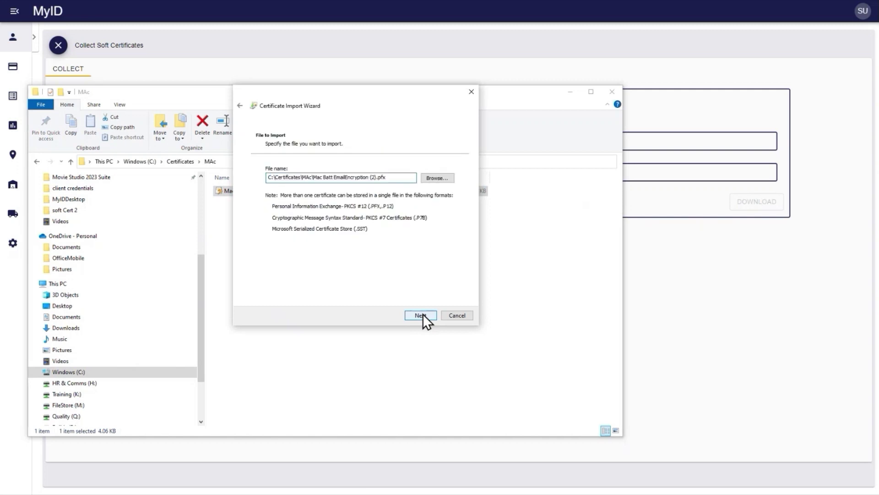
pyautogui.click(421, 315)
pyautogui.write('1')
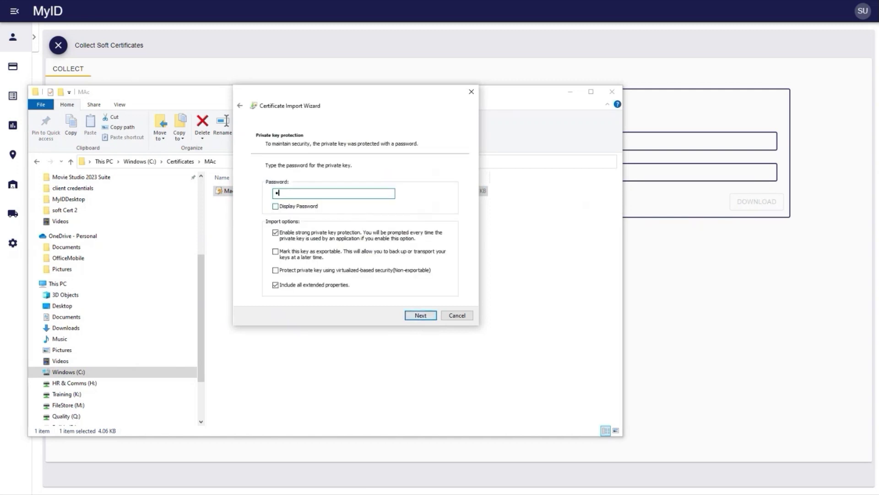
pyautogui.click(426, 316)
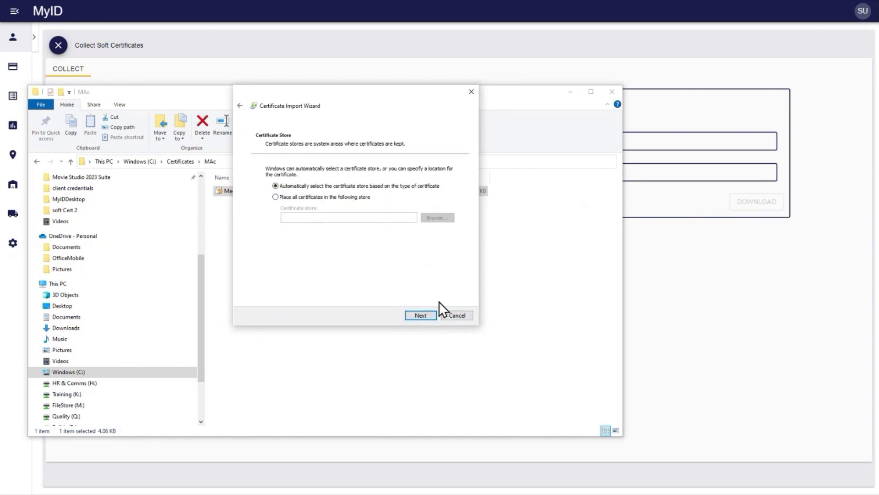
pyautogui.click(455, 314)
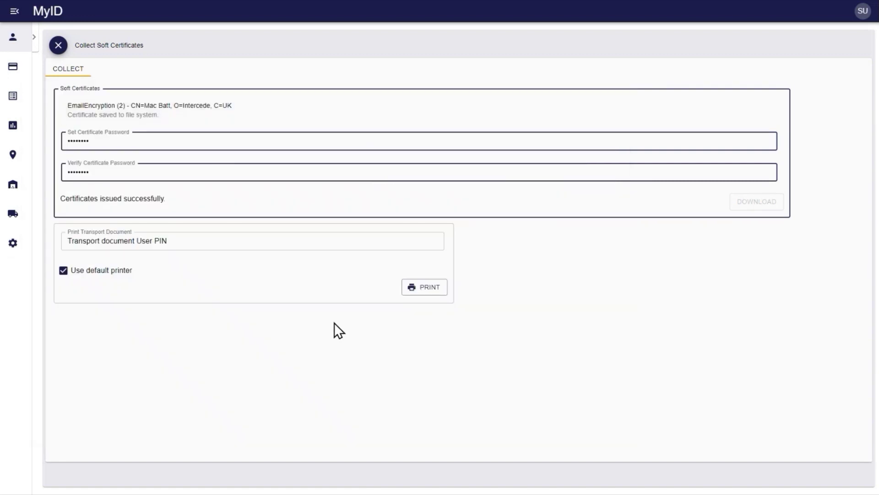
# Print the Transport document User PIN from the collection page and again from the completed request, and compare the printouts in OneNote
pyautogui.click(431, 292)
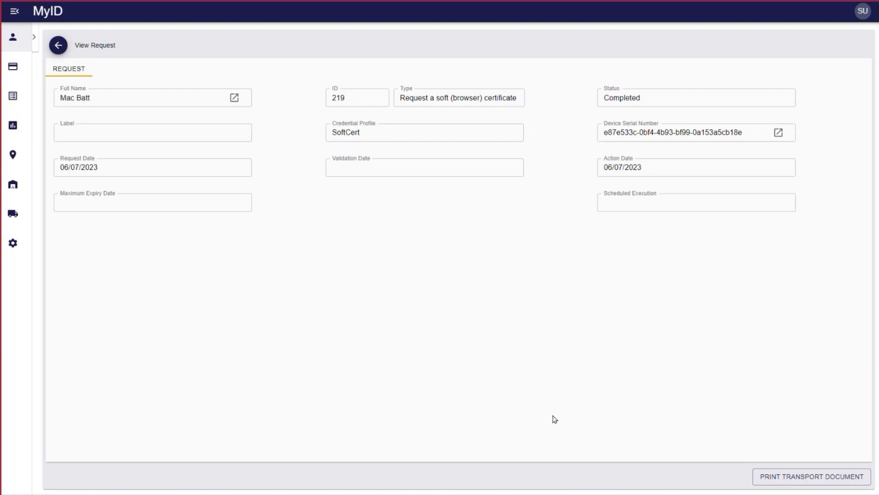
pyautogui.click(774, 478)
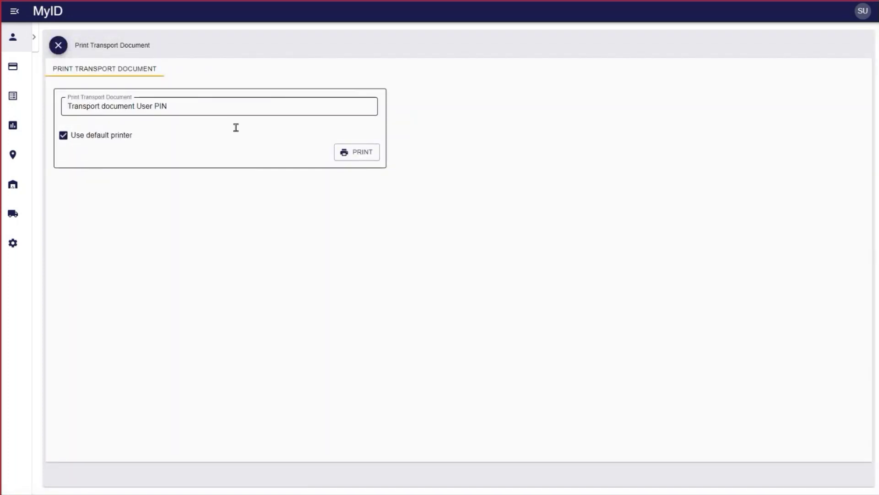
pyautogui.click(355, 154)
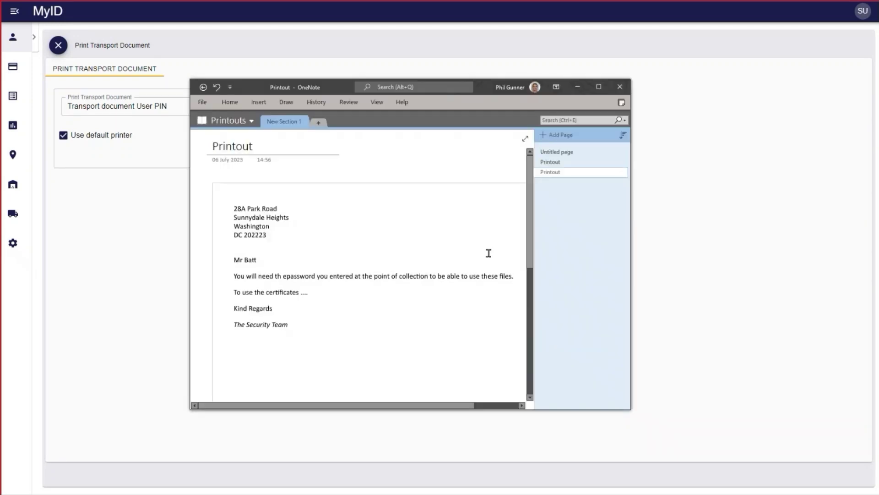
pyautogui.click(551, 163)
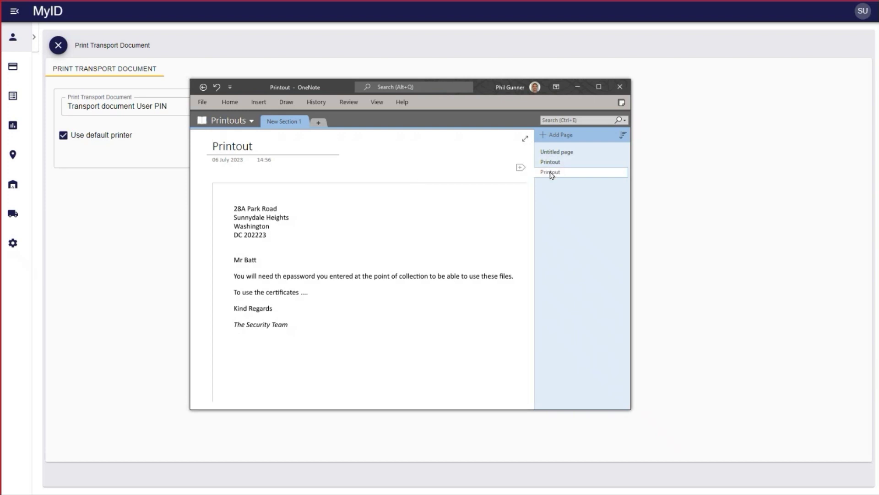
pyautogui.click(551, 172)
pyautogui.click(723, 200)
# Return to the person's record, request a device with the SoftCertAuto credential profile and save the request
pyautogui.click(58, 45)
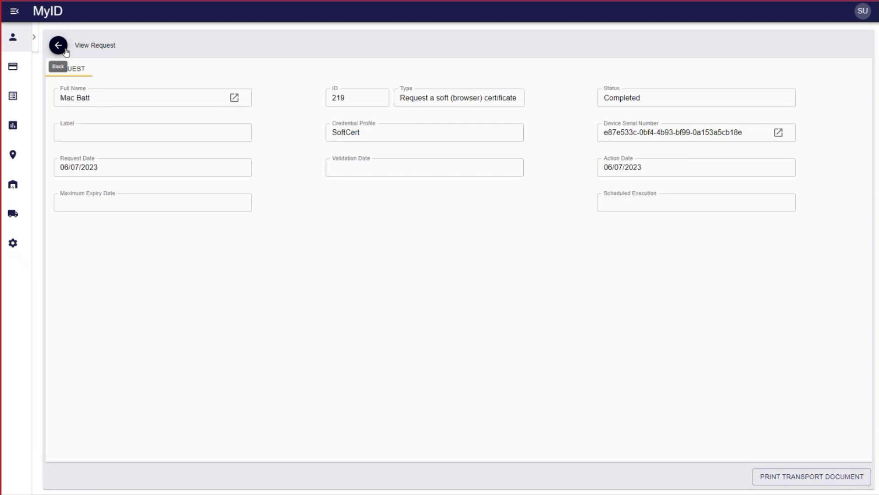
pyautogui.click(59, 45)
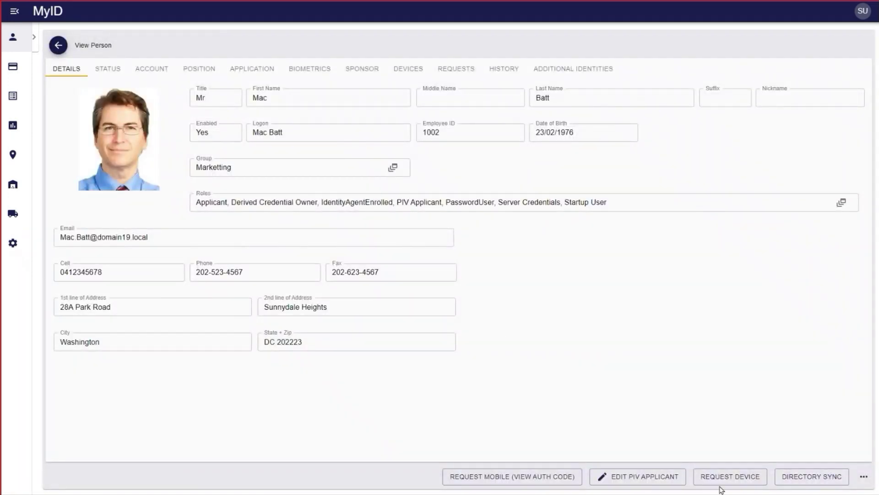
pyautogui.click(758, 481)
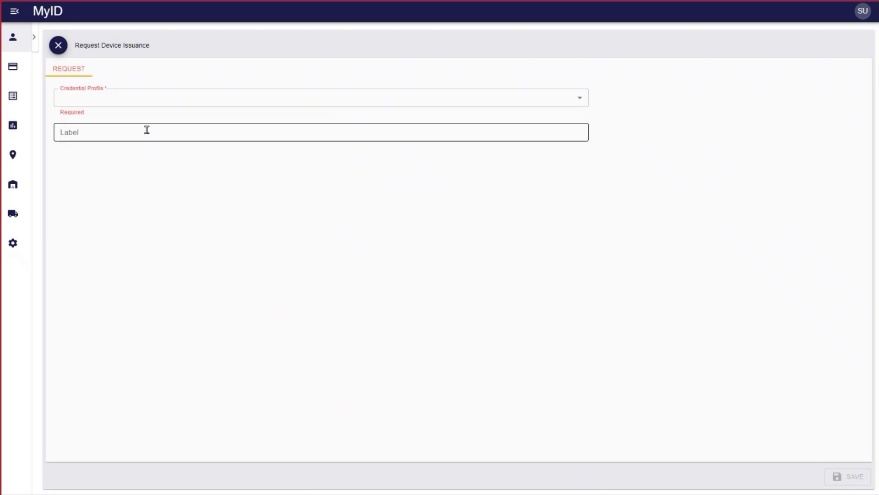
pyautogui.click(151, 106)
pyautogui.click(110, 414)
pyautogui.click(848, 476)
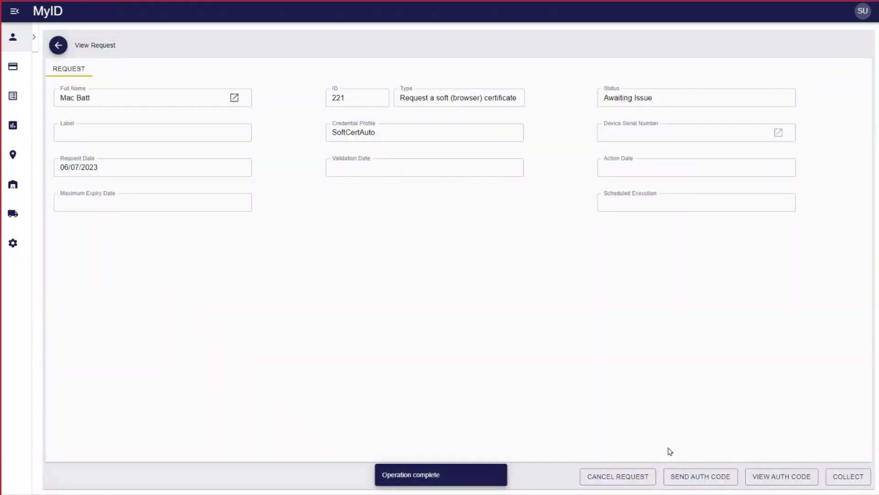
# Start collecting the SoftCertAuto certificate, begin its download and browse to the Certificates folder as the destination
pyautogui.click(848, 477)
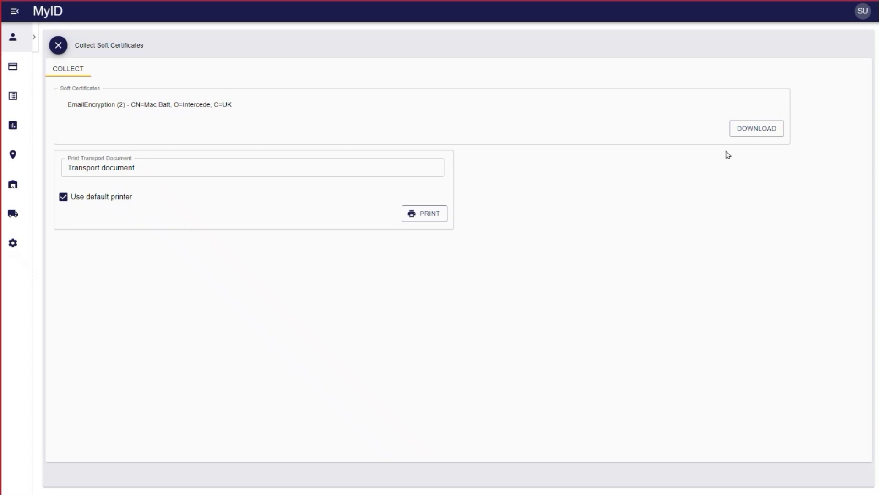
pyautogui.click(750, 133)
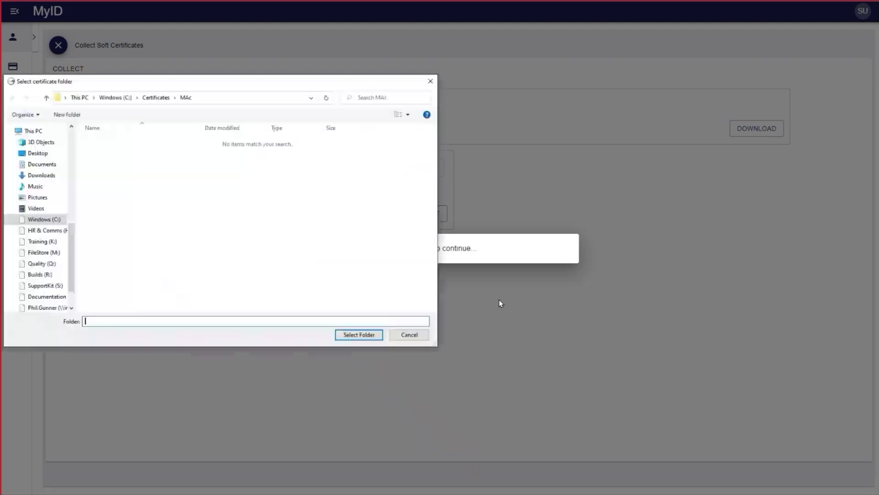
pyautogui.click(164, 102)
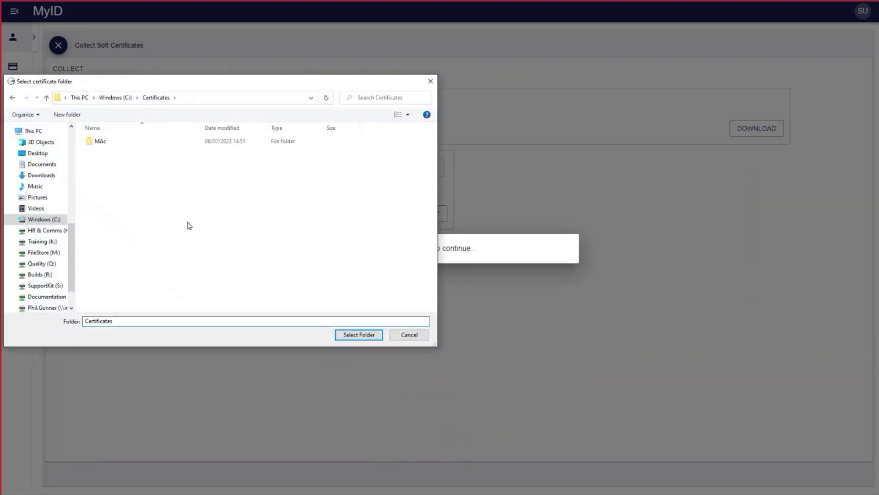
# Create a second subfolder in Certificates, named with the cardholder's first name and 2, and save the certificate in it
pyautogui.rightClick(190, 226)
pyautogui.moveTo(257, 383)
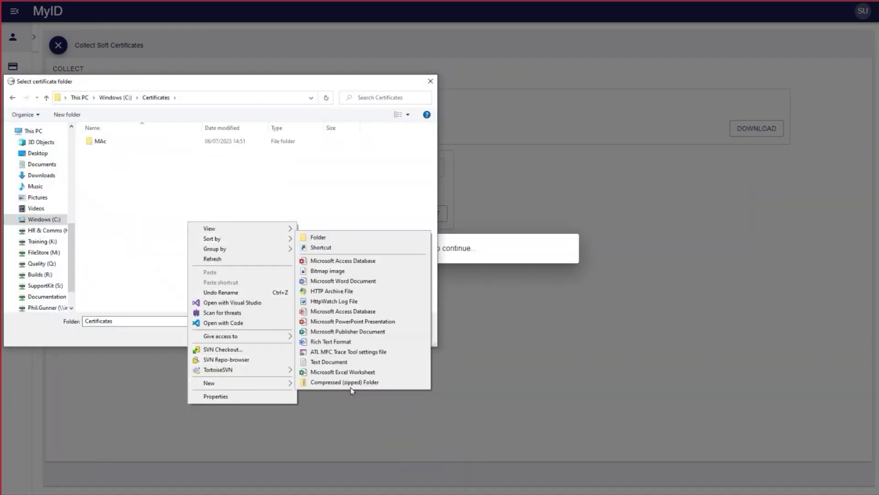
pyautogui.click(326, 239)
pyautogui.write('Mac 2')
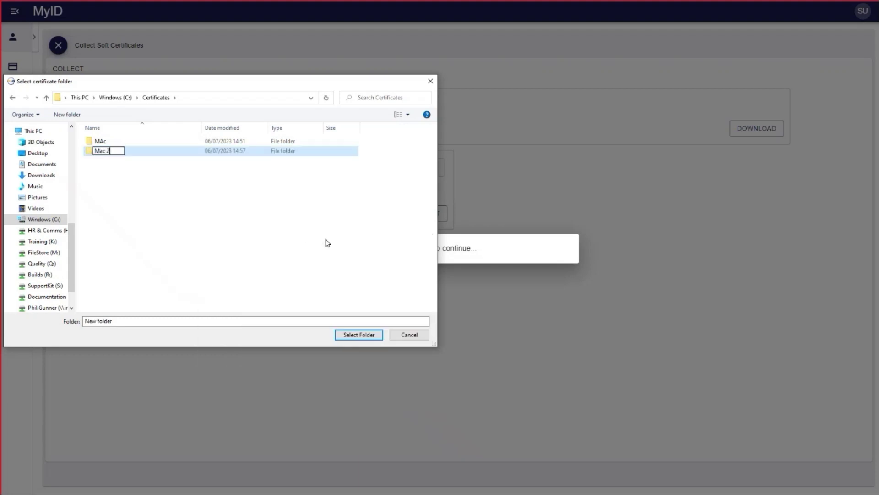
pyautogui.press('Return')
pyautogui.press('Return')
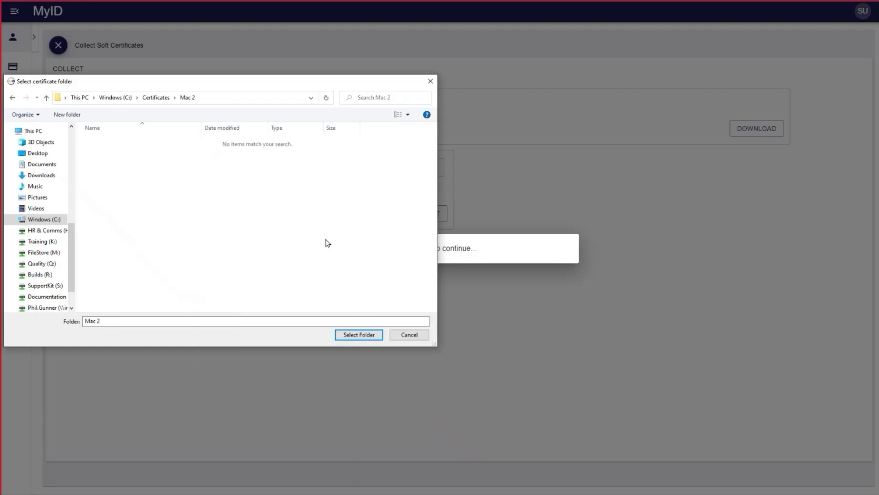
pyautogui.click(362, 335)
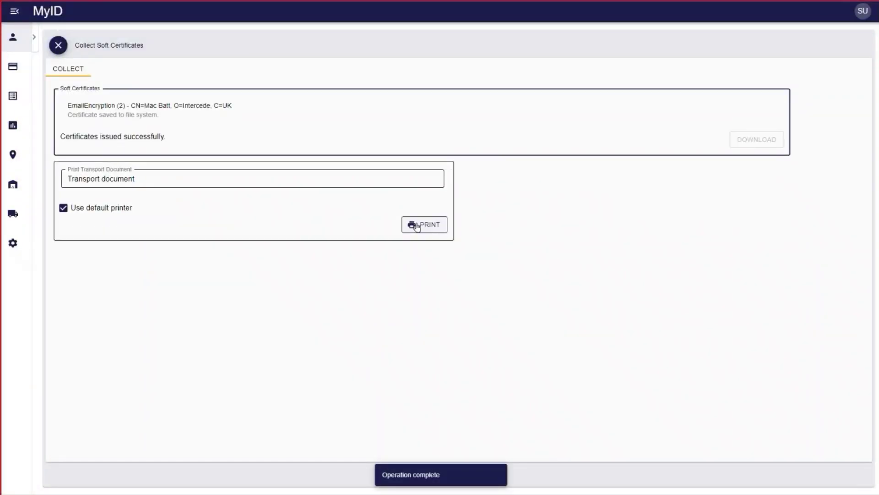
# Print the Transport document for the SoftCertAuto certificate, view the printout and return to the request
pyautogui.click(419, 225)
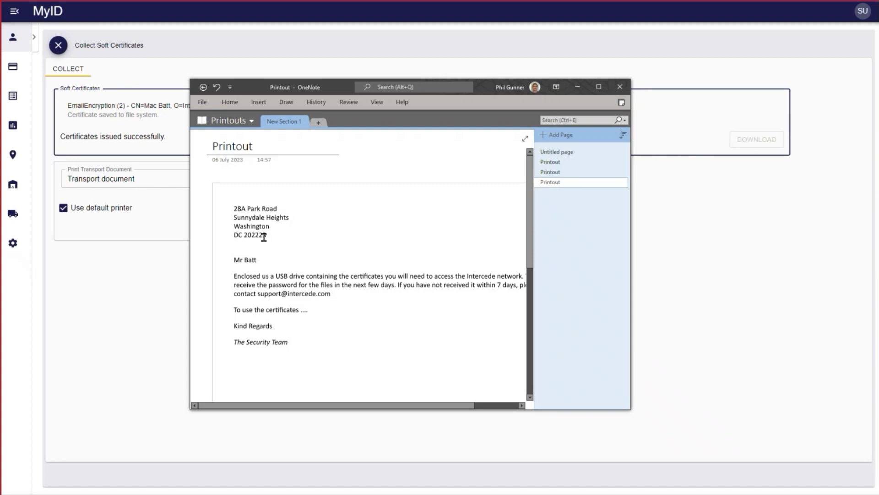
pyautogui.click(763, 291)
pyautogui.click(58, 45)
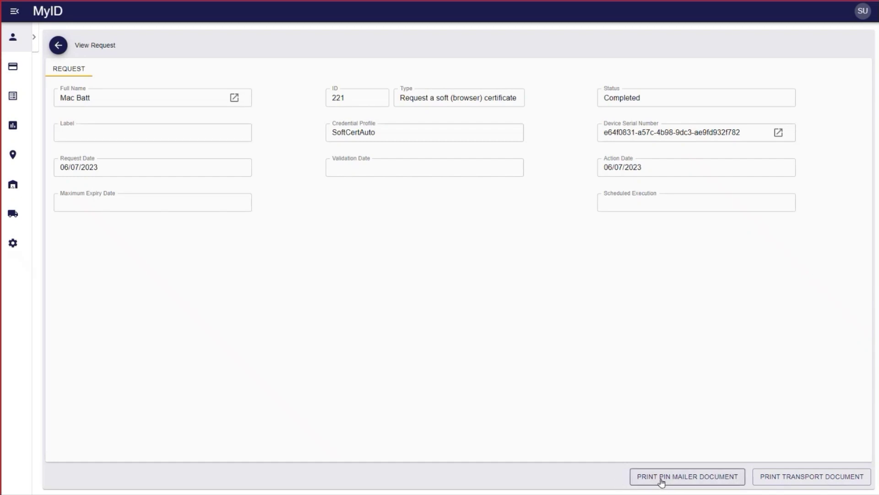
# Print the PIN Mailer document for the request, view the printed password letter and return to the request
pyautogui.click(685, 478)
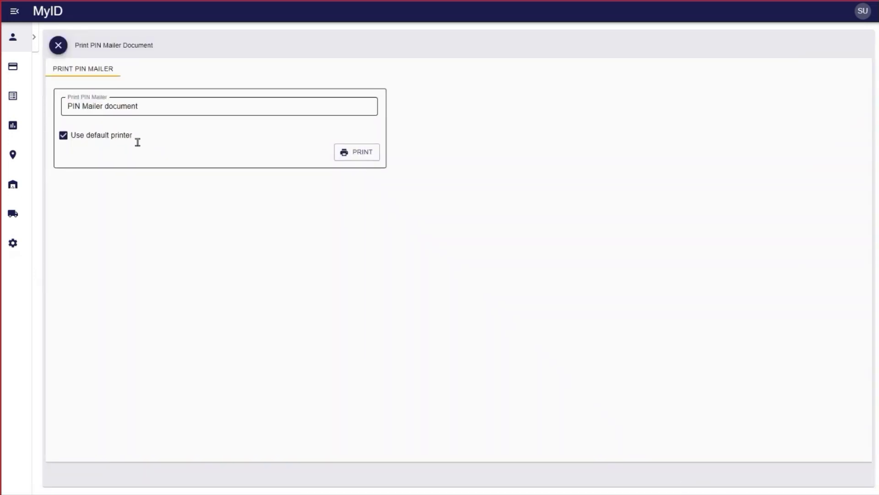
pyautogui.click(356, 152)
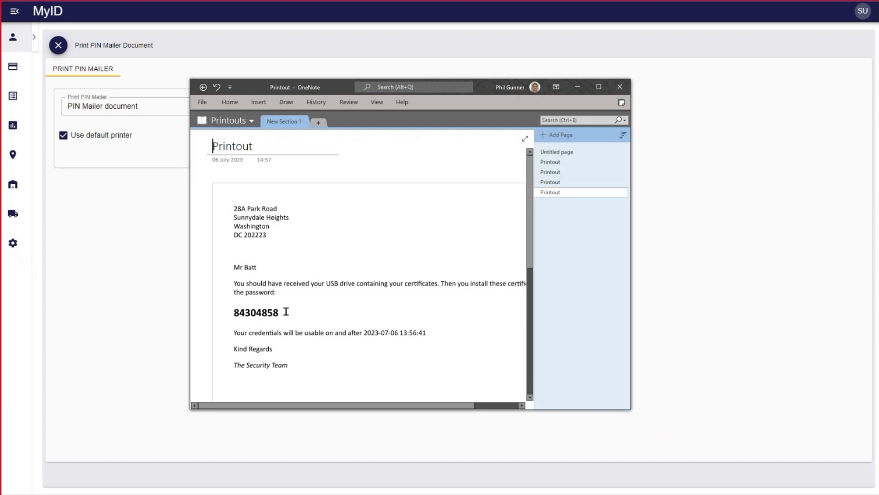
pyautogui.click(145, 245)
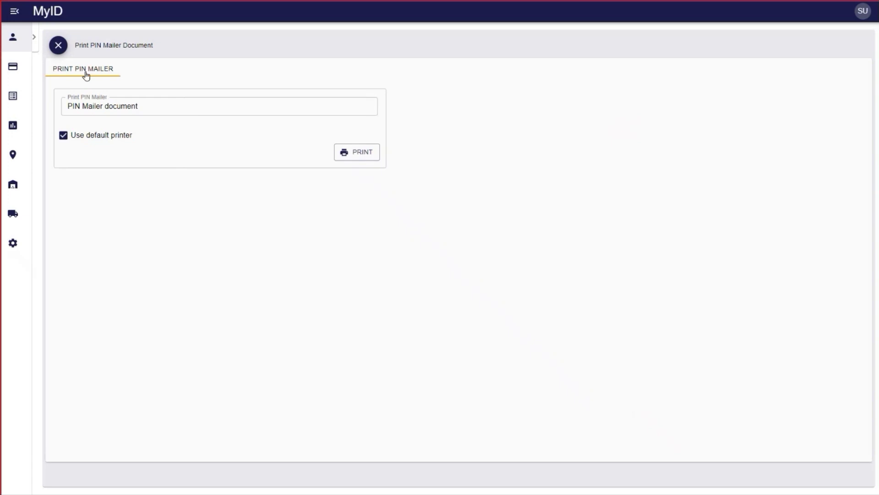
pyautogui.click(58, 45)
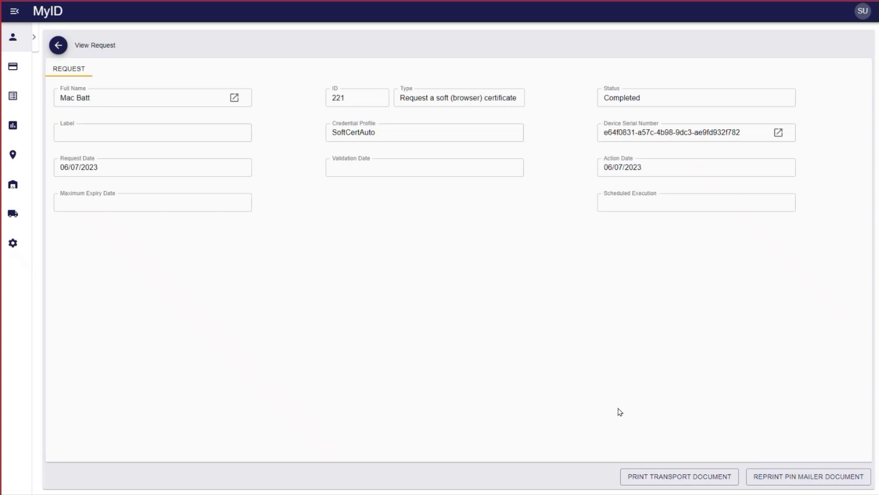
# Reprint the PIN Mailer document and compare the new printout with the previous one in OneNote
pyautogui.click(783, 478)
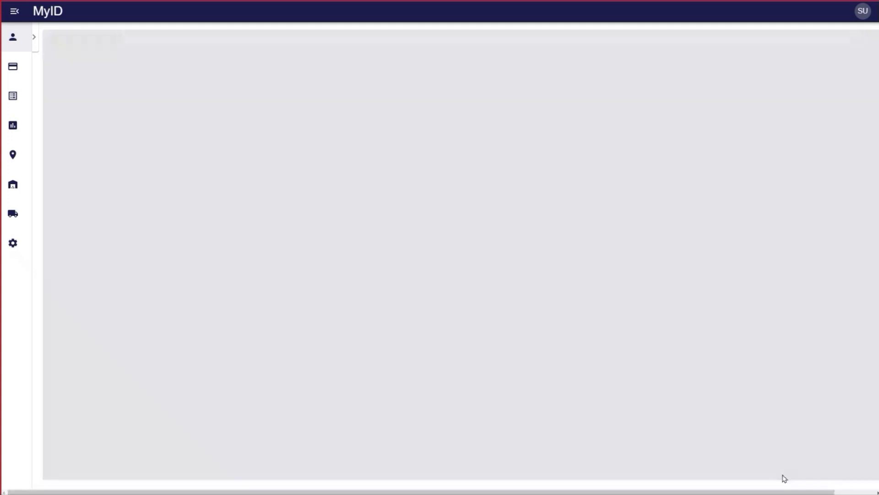
pyautogui.click(368, 158)
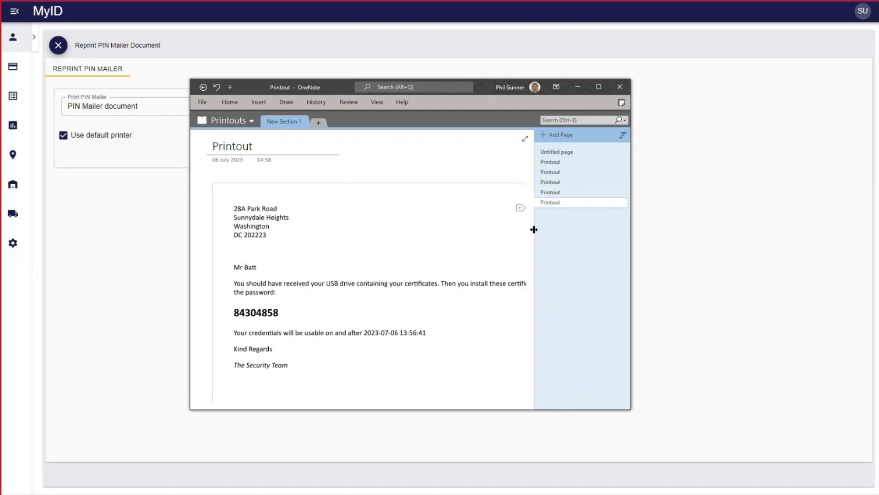
pyautogui.click(550, 193)
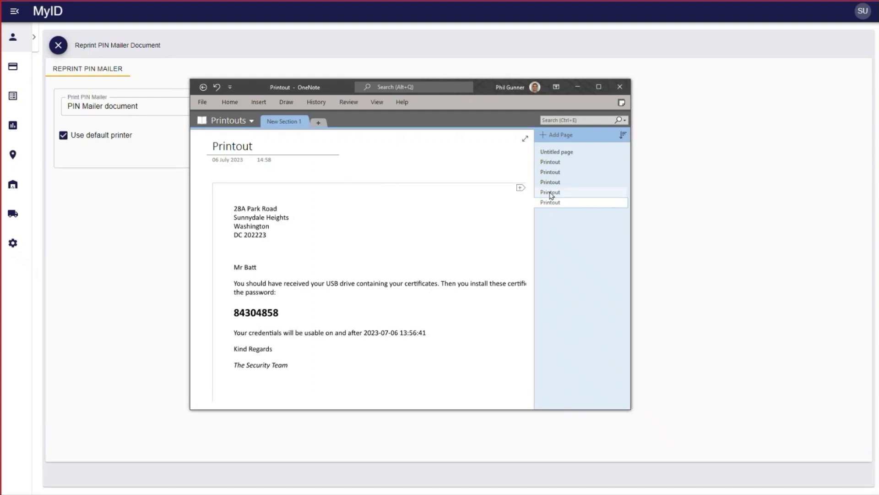
# Finish viewing the latest printout, leave the PIN Mailer reprint form, and search requests with the Print PIN Mailer report
pyautogui.click(554, 204)
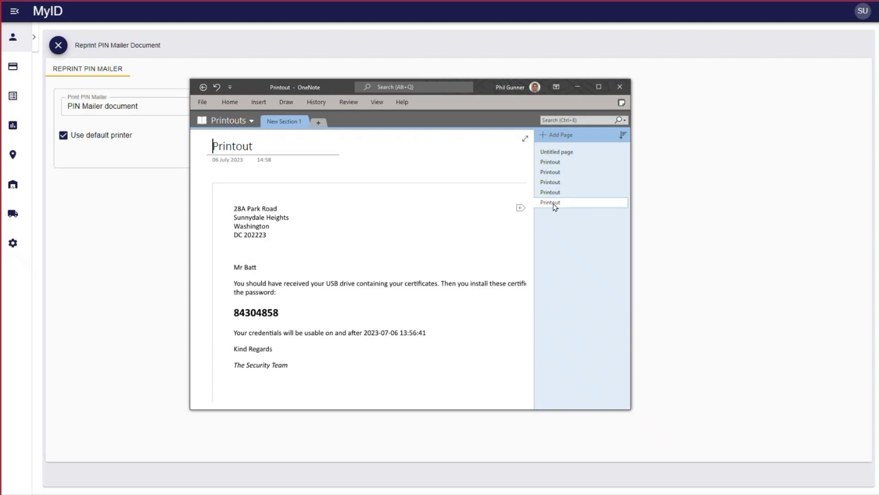
pyautogui.click(61, 48)
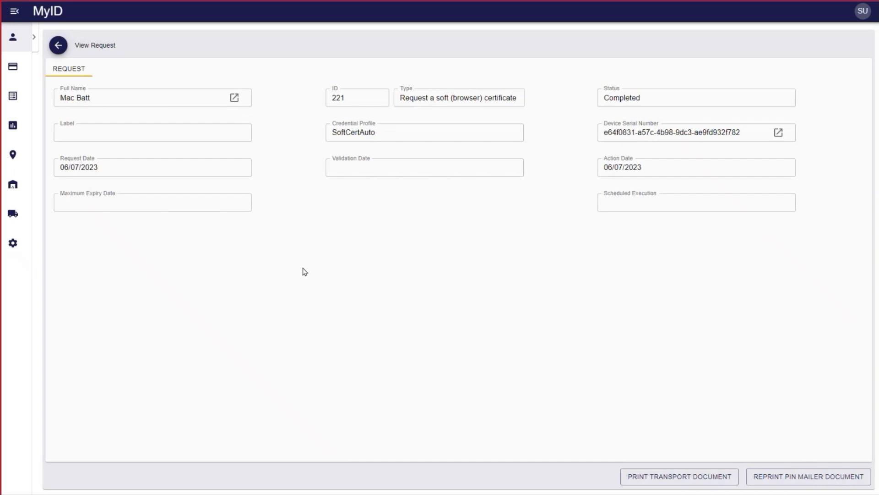
pyautogui.moveTo(13, 96)
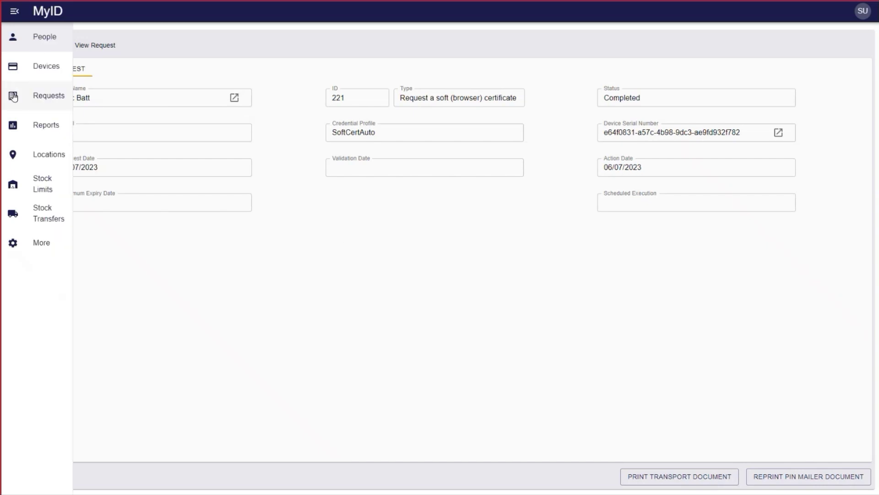
pyautogui.click(53, 98)
pyautogui.click(143, 71)
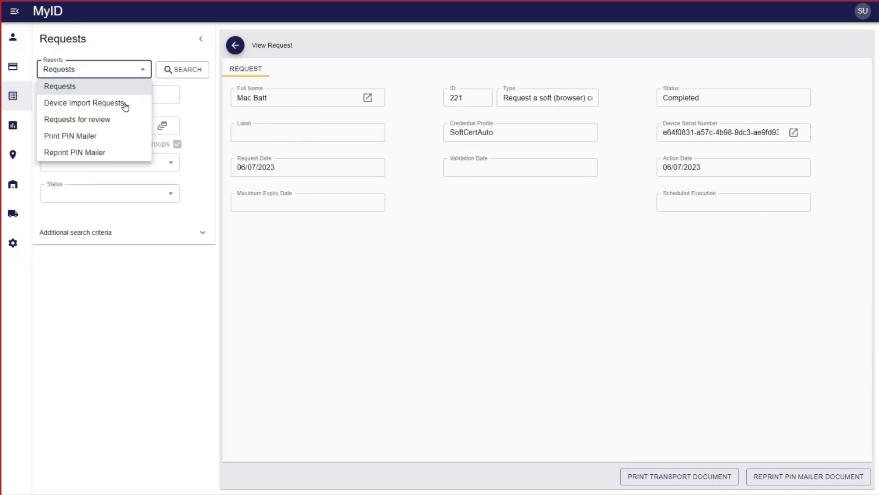
pyautogui.click(92, 136)
pyautogui.click(176, 72)
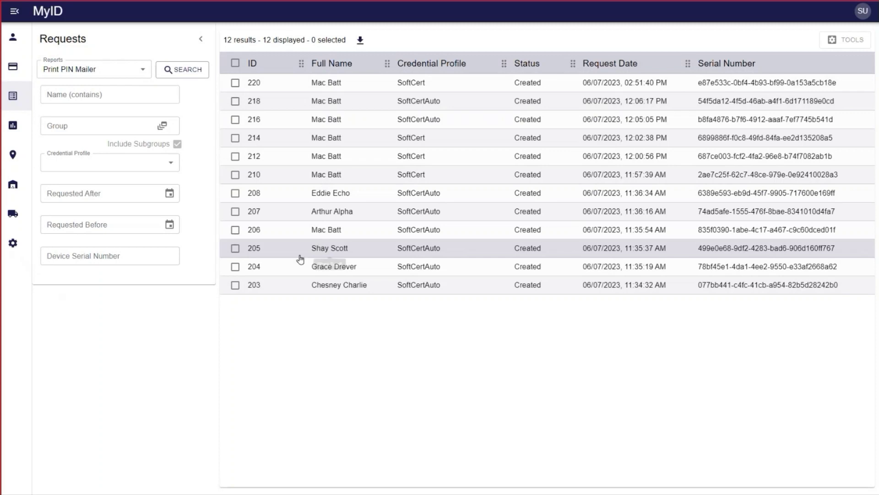
# Batch-print PIN Mailer documents for the five SoftCertAuto requests made between 11:35 and 11:37 AM on 06/07/2023, view the printout and close the batch results
pyautogui.click(235, 193)
pyautogui.click(235, 211)
pyautogui.click(235, 230)
pyautogui.click(235, 249)
pyautogui.click(235, 266)
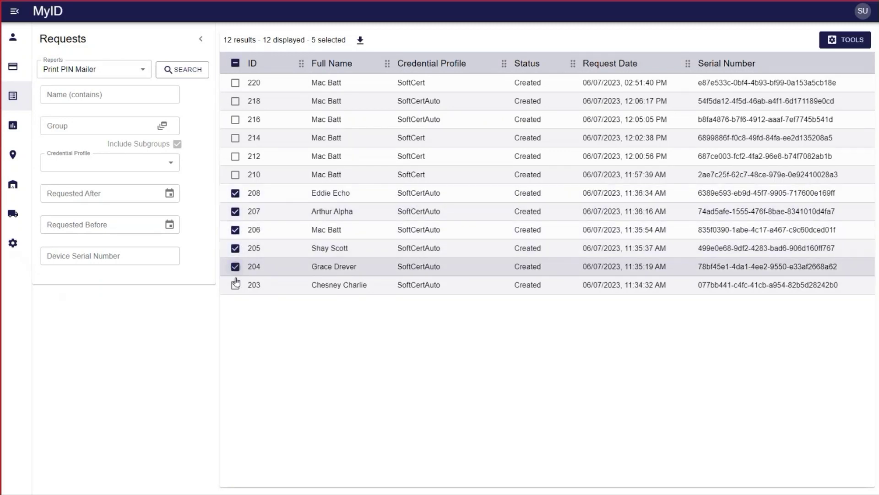
pyautogui.click(847, 40)
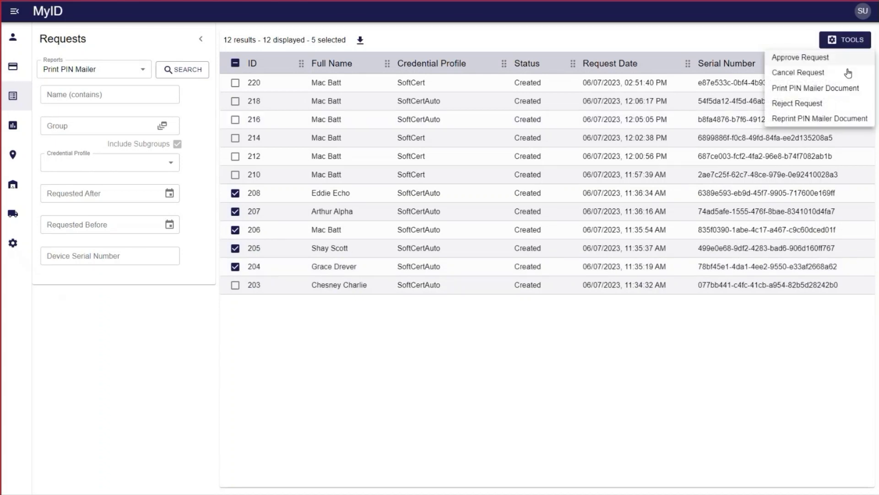
pyautogui.click(820, 90)
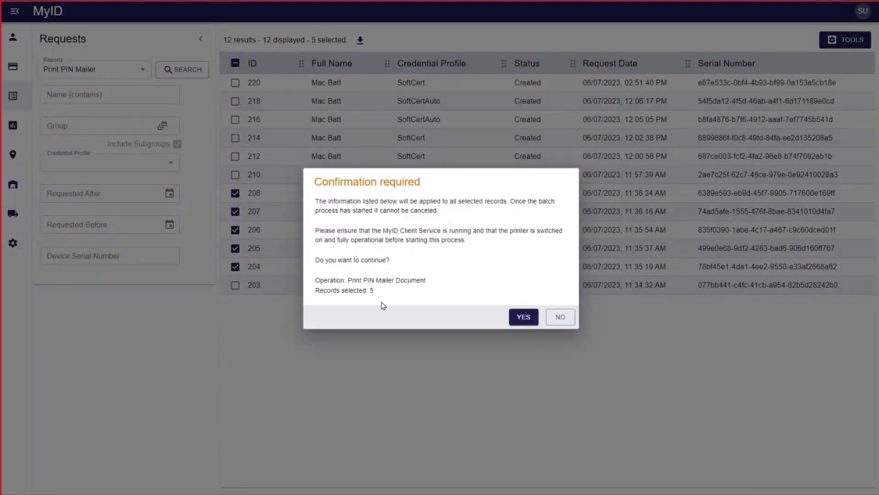
pyautogui.click(514, 318)
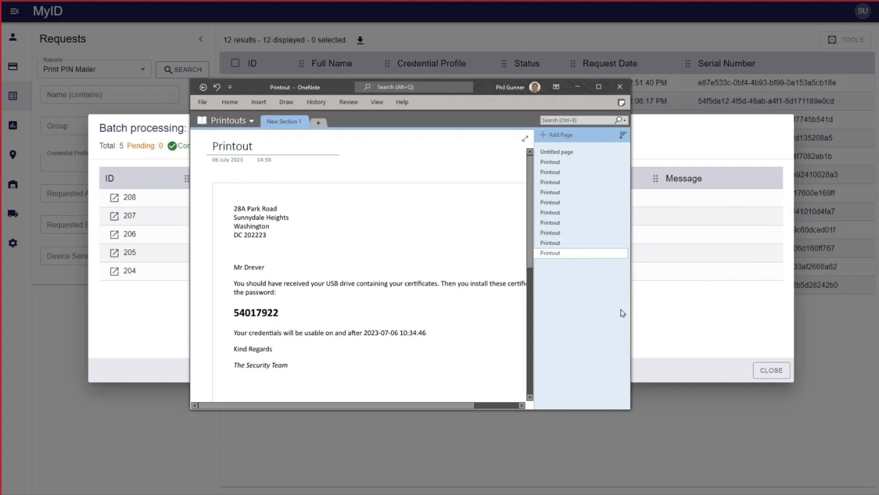
pyautogui.click(680, 302)
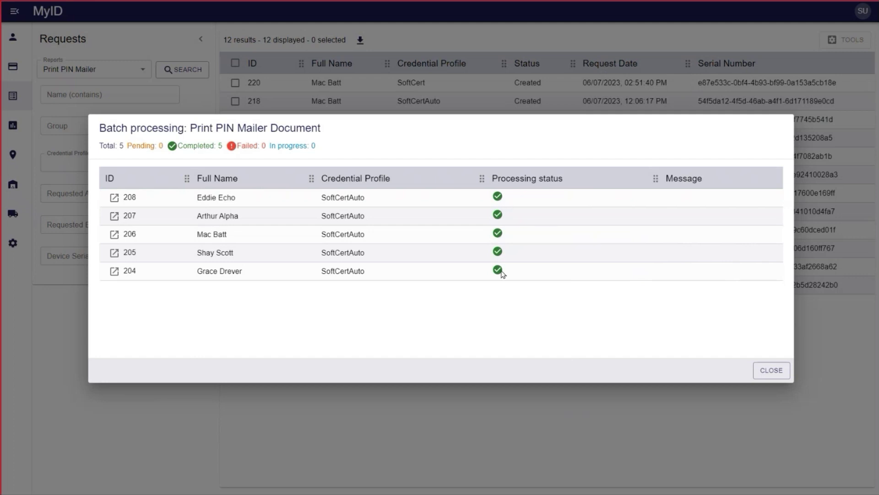
pyautogui.click(772, 370)
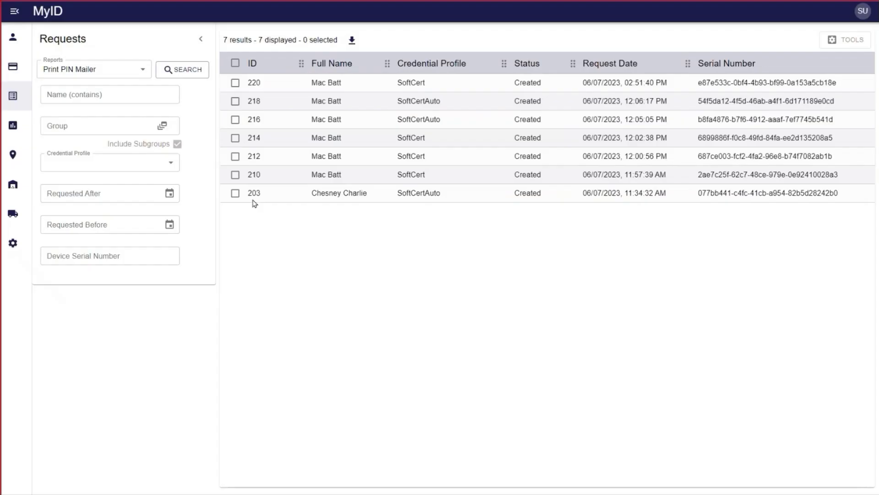